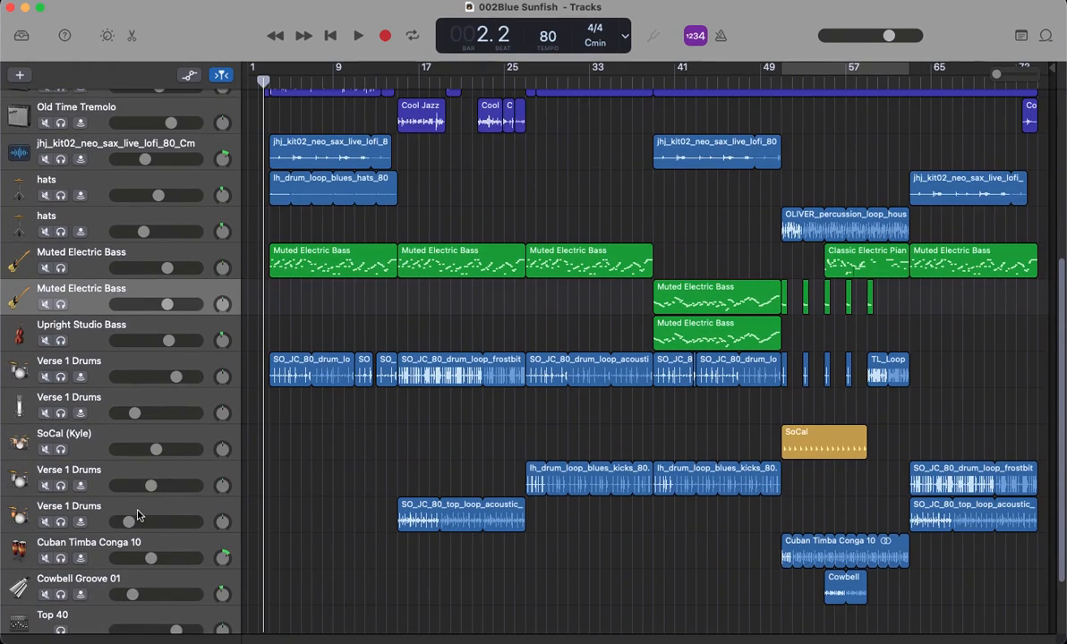
Step: Review the percussion tracks by selecting the lower Verse 1 Drums, Cuban Timba Conga 10 and Cowbell Groove 01 tracks in turn
click(20, 472)
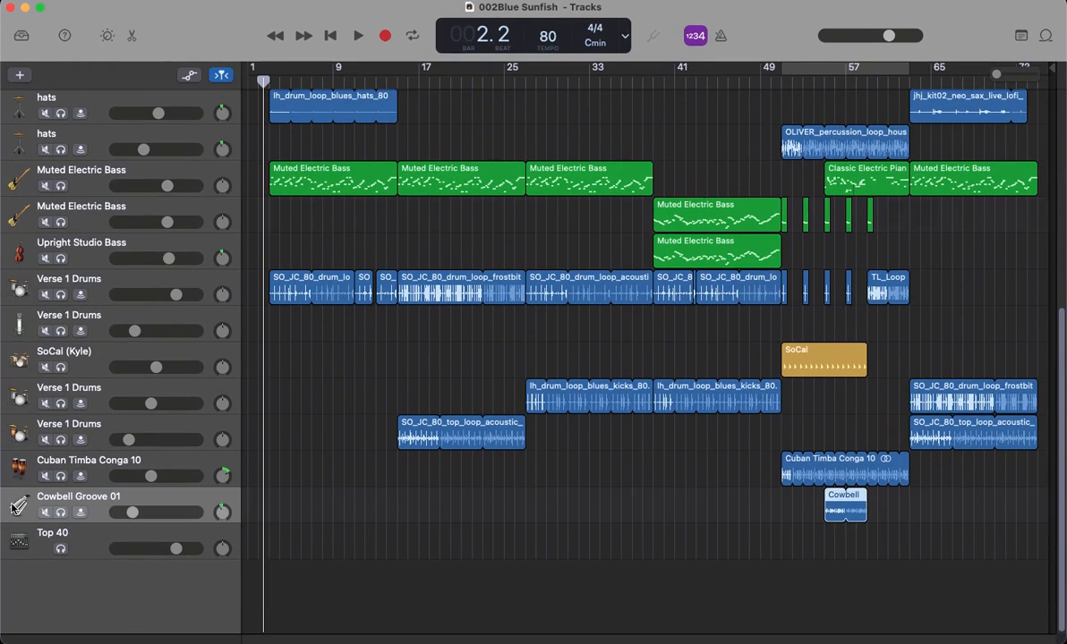
click(18, 439)
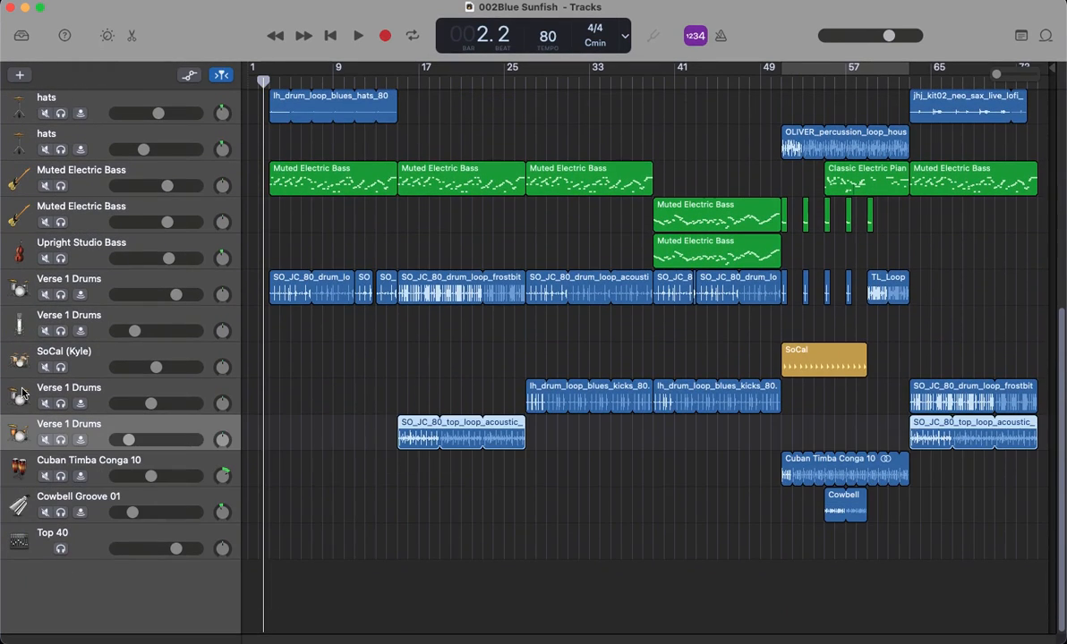
click(22, 394)
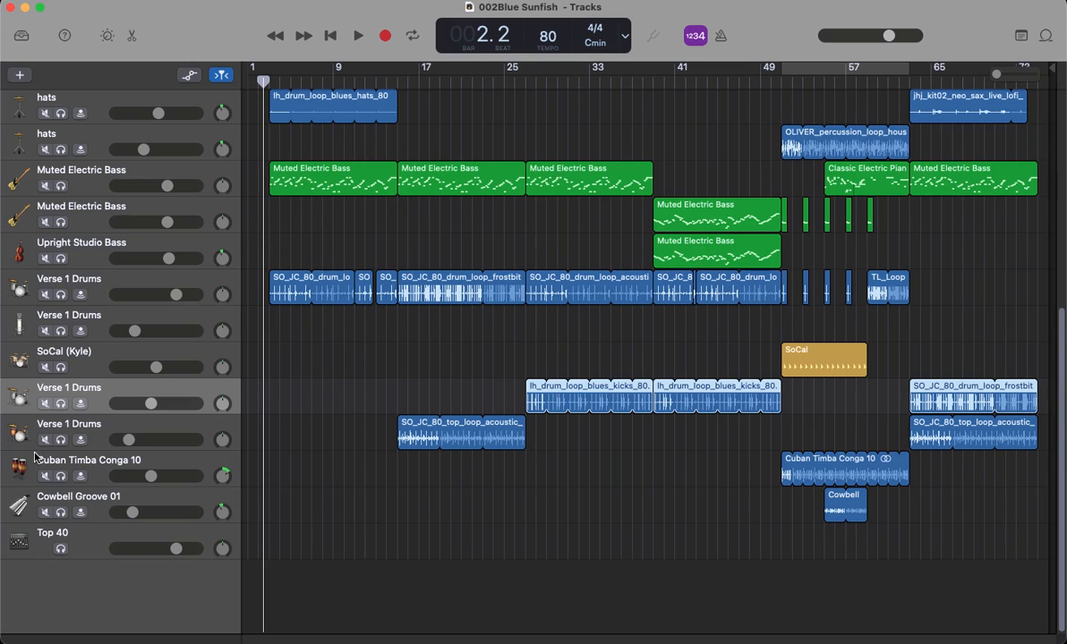
click(11, 476)
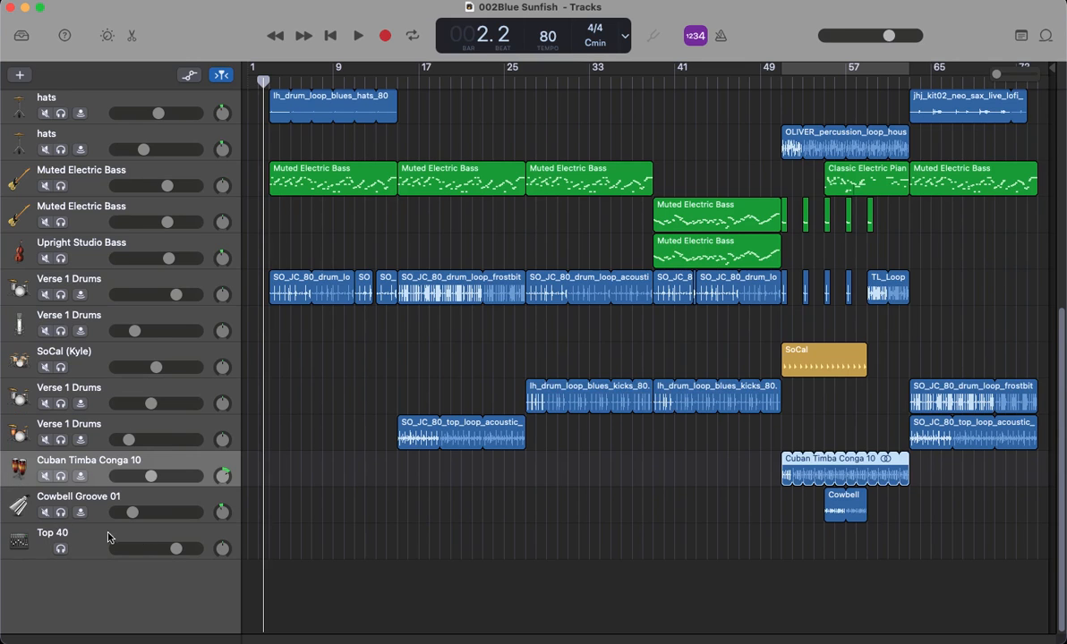
click(12, 514)
scroll(341, 447, up, 5)
scroll(341, 447, down, 5)
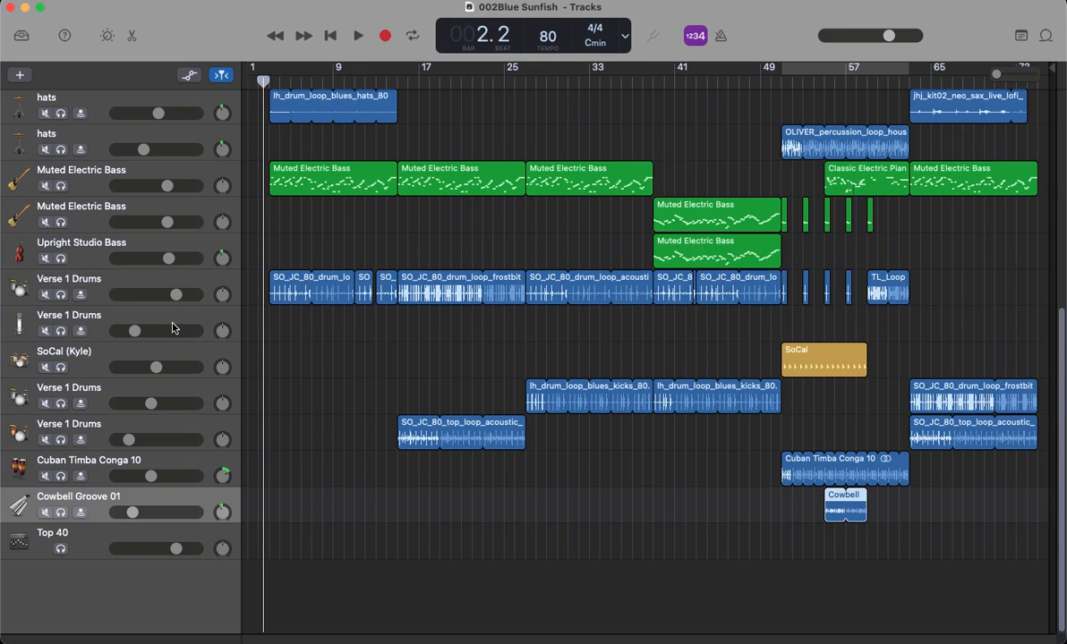
Step: Move the playhead to bar 3 and look over the two lower Verse 1 Drums tracks and the SoCal (Kyle) track
drag(264, 70, 270, 73)
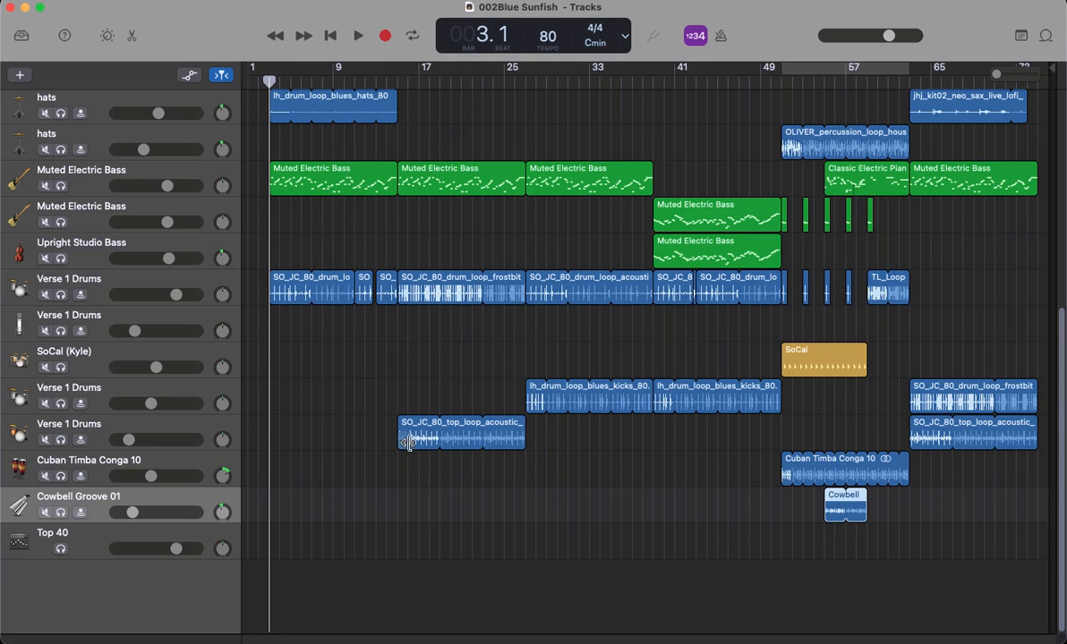
click(10, 438)
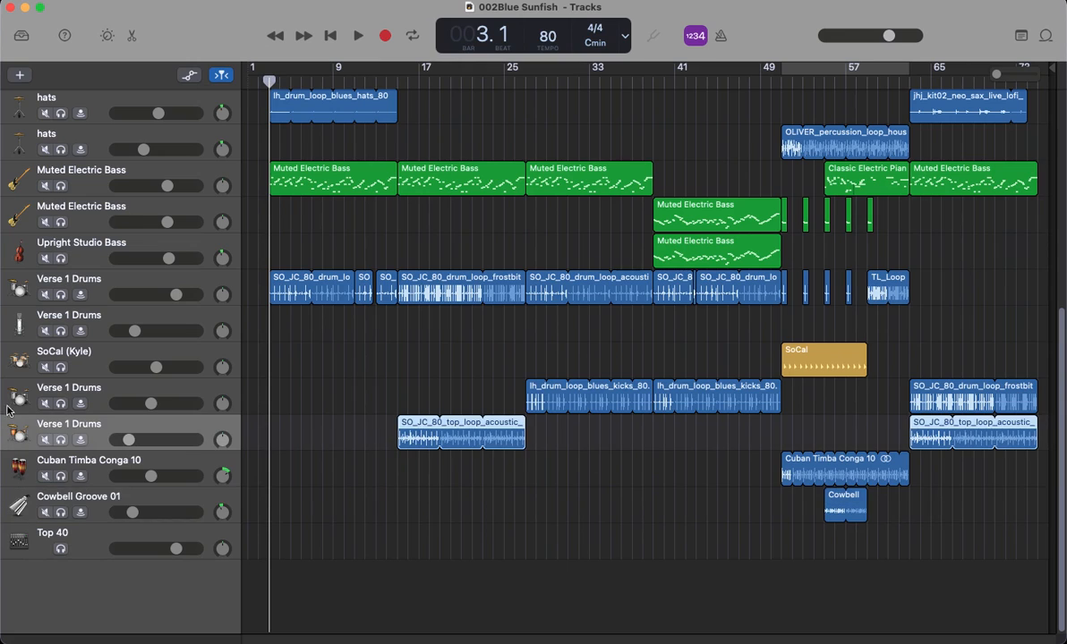
click(16, 399)
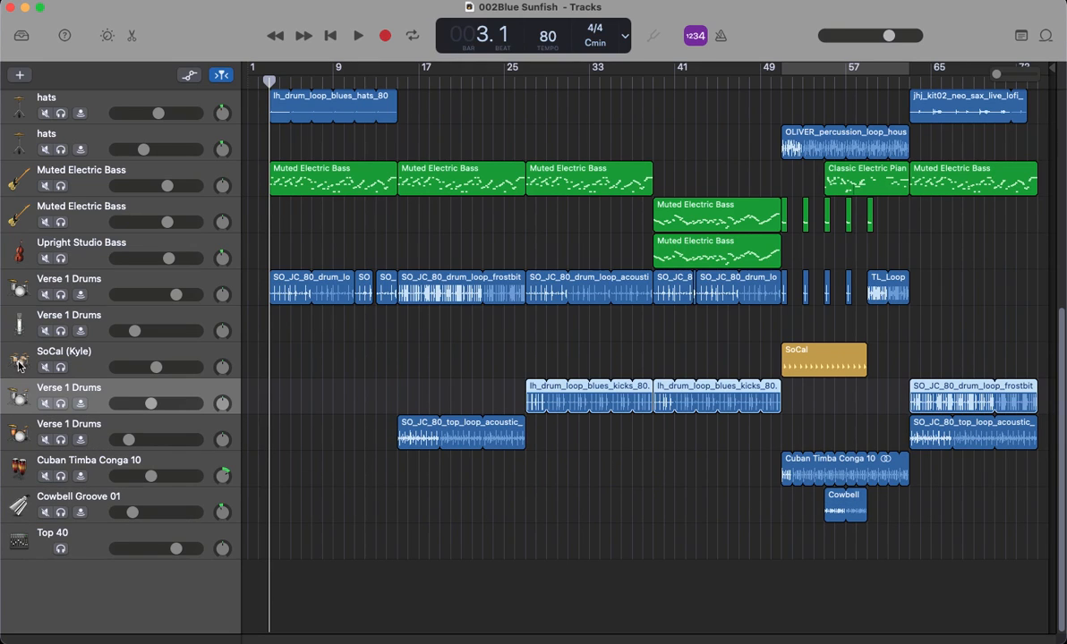
click(18, 365)
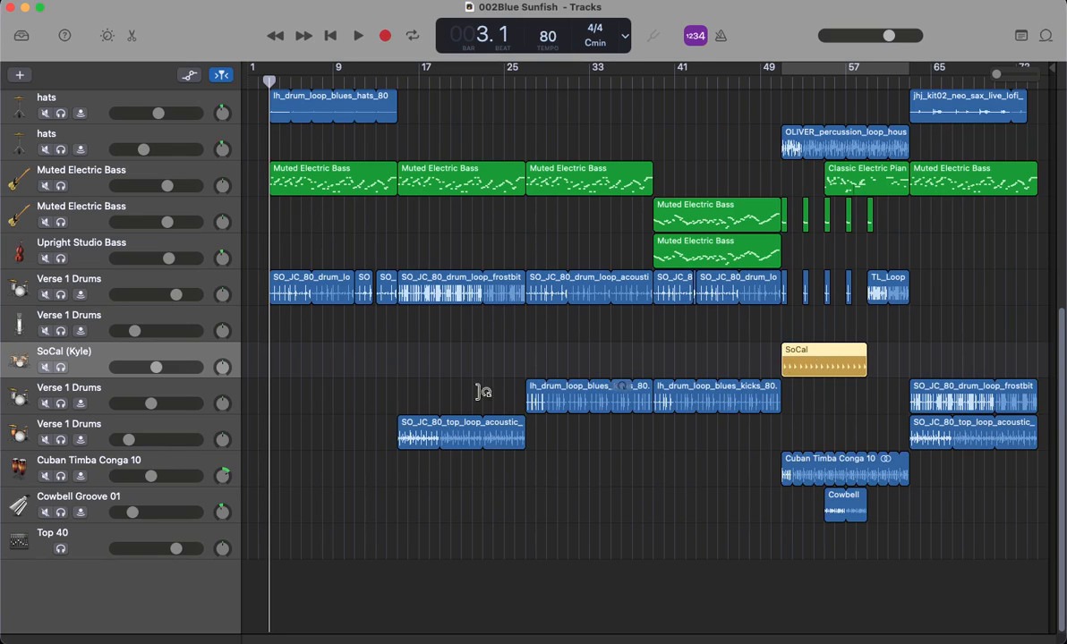
Step: Listen to the uppermost Verse 1 Drums track soloed from bar 3, and turn its solo off again
click(26, 291)
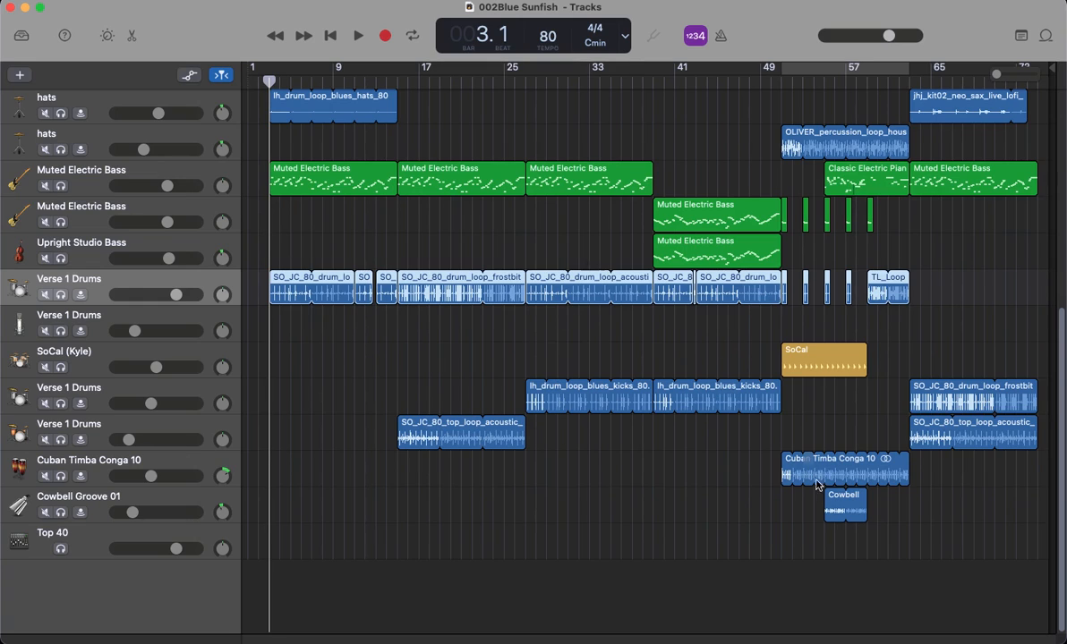
click(60, 294)
key(space)
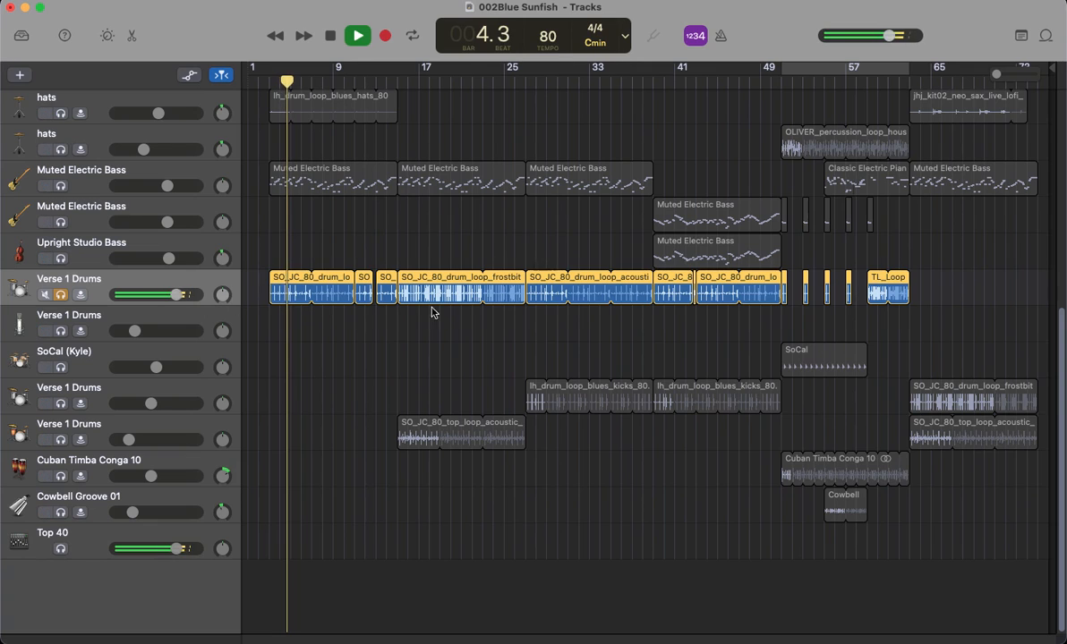
click(60, 295)
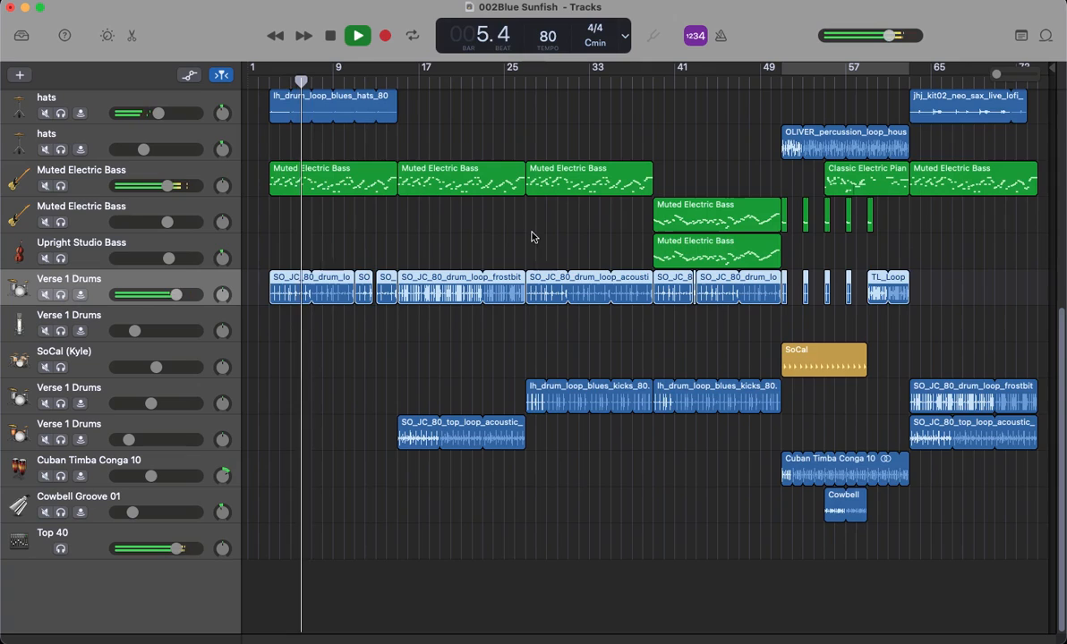
Step: Stop playback and set a cycle range from bar 39 to bar 51, over the Upright Studio Bass track's region
click(161, 238)
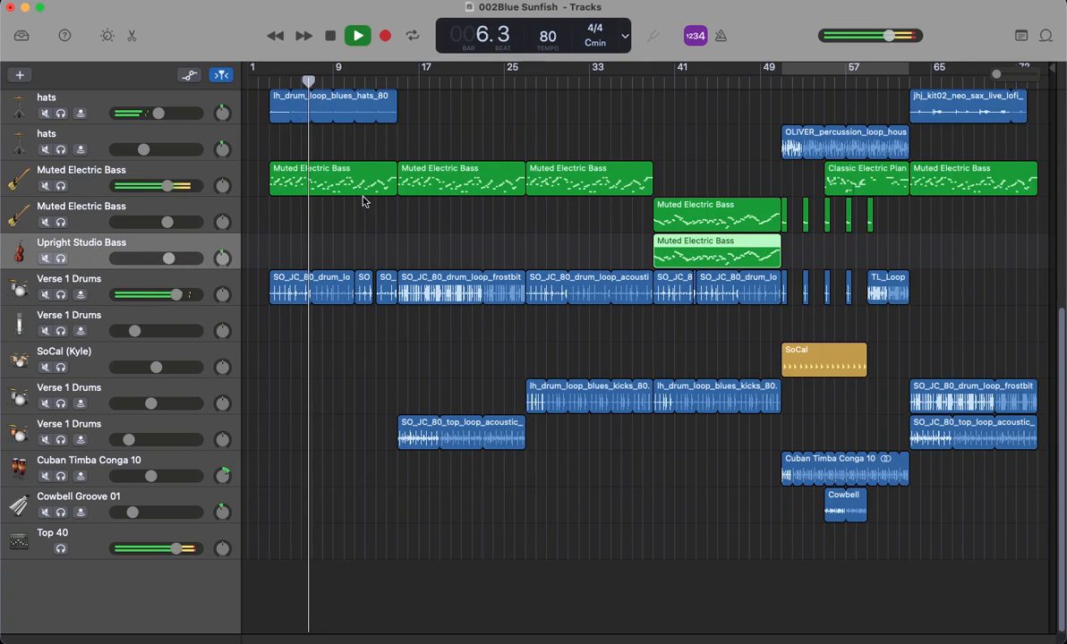
key(space)
click(665, 81)
drag(664, 82, 775, 64)
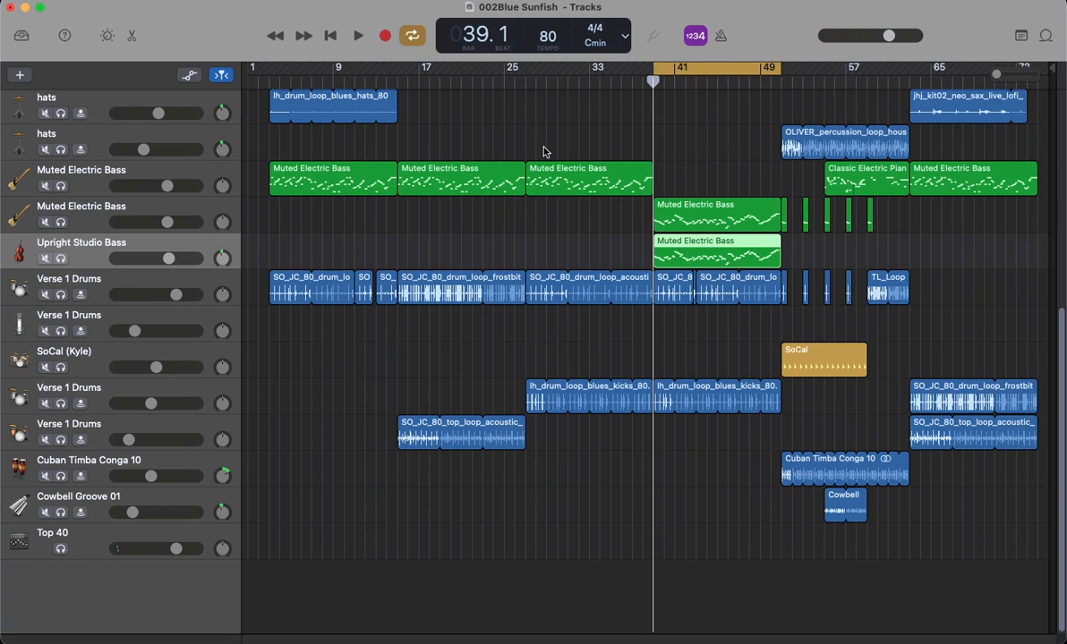
Step: Compare the second Muted Electric Bass track with Upright Studio Bass by soloing them during cycled playback, then clear both solos and stop
click(81, 224)
click(61, 223)
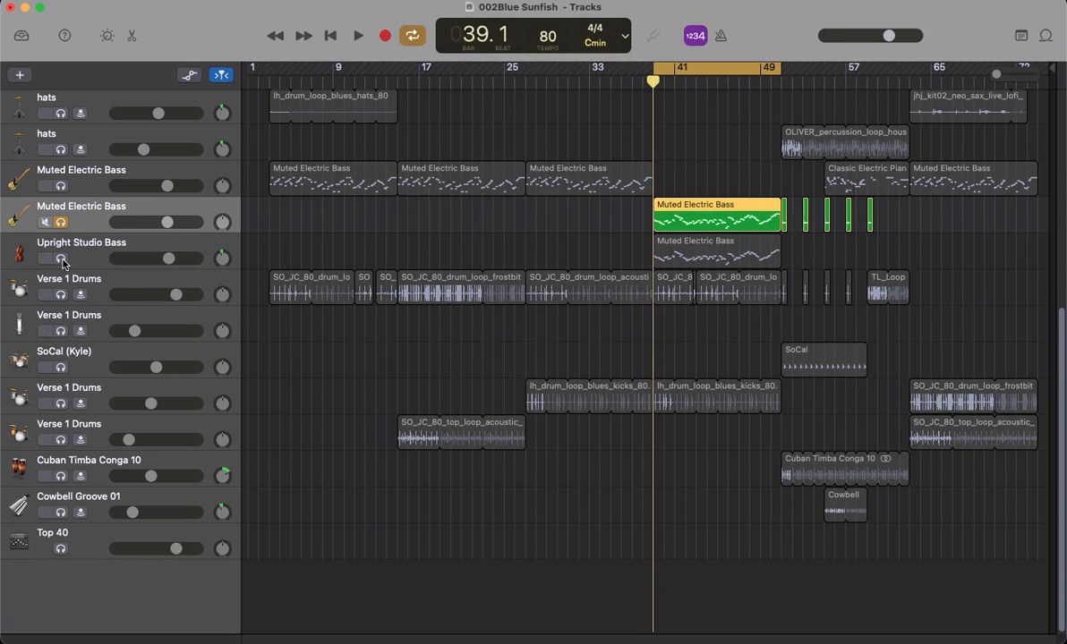
key(space)
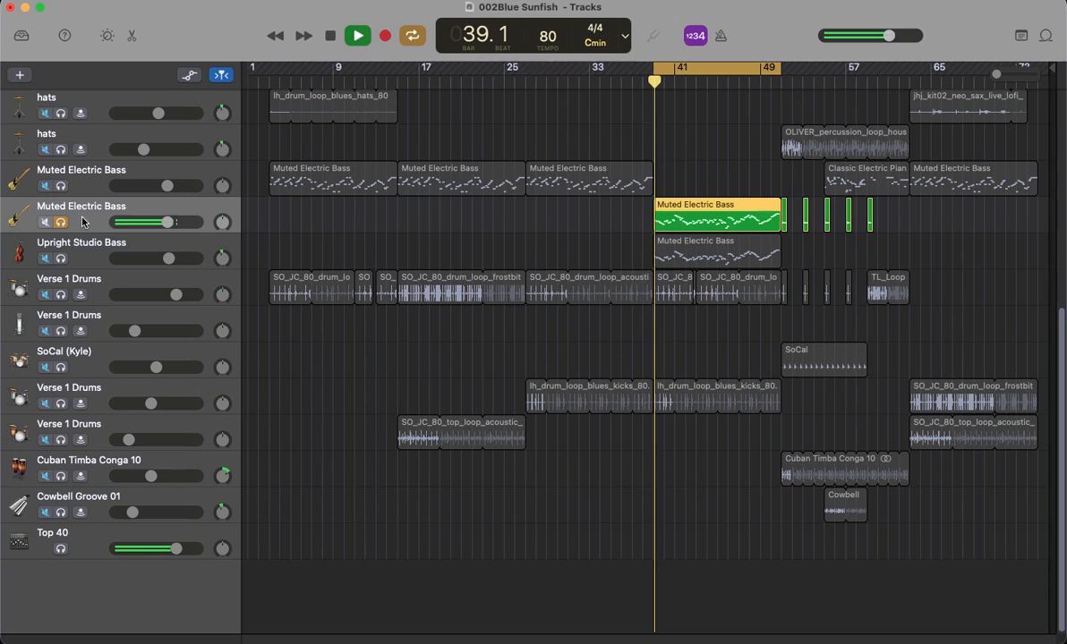
click(61, 259)
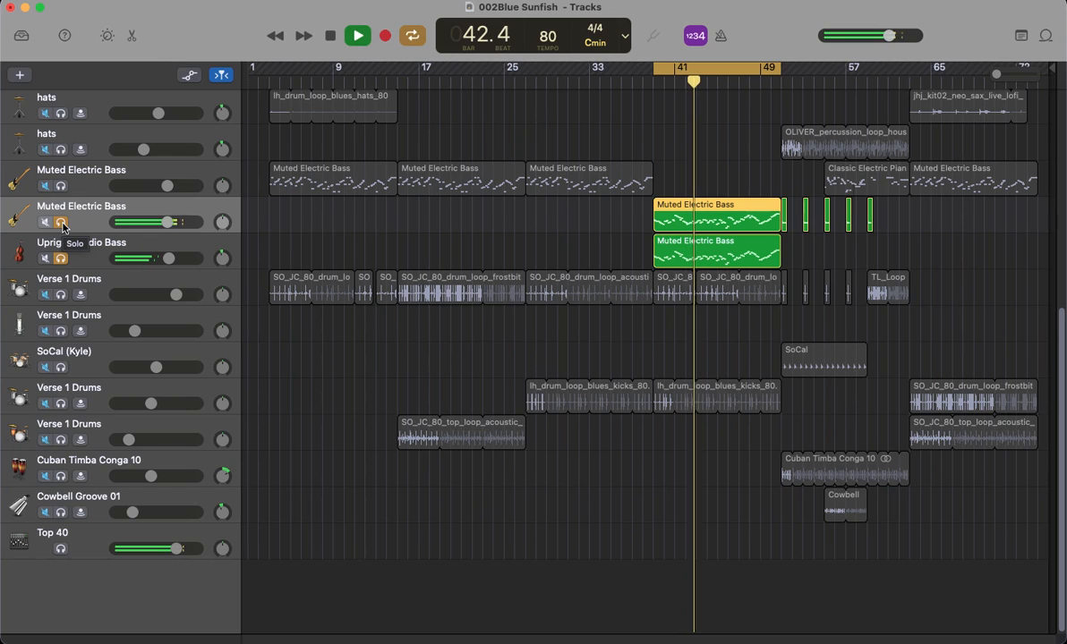
click(60, 222)
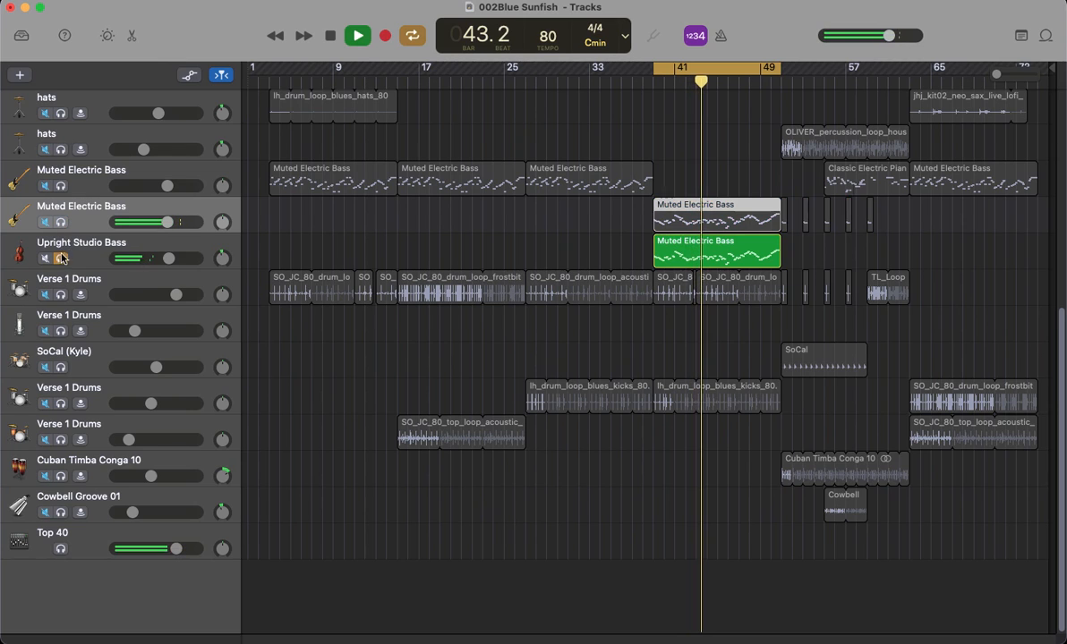
click(61, 259)
key(space)
Step: Select the jhj_kit02_neo_sax_live_lofi_80_Cm track for review
scroll(322, 224, up, 5)
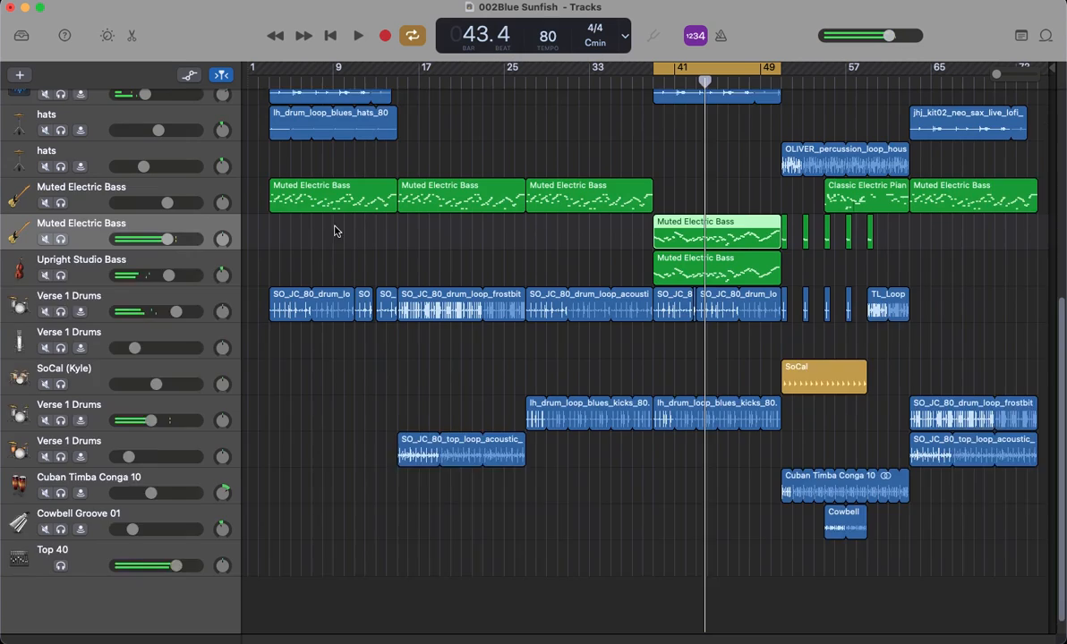
scroll(347, 231, up, 1)
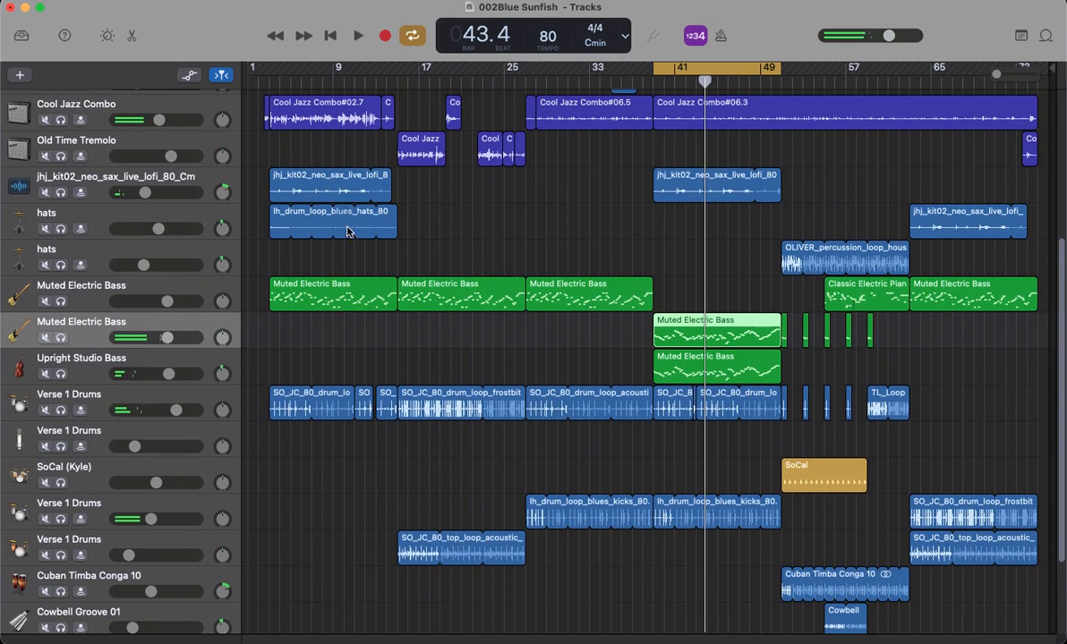
click(103, 185)
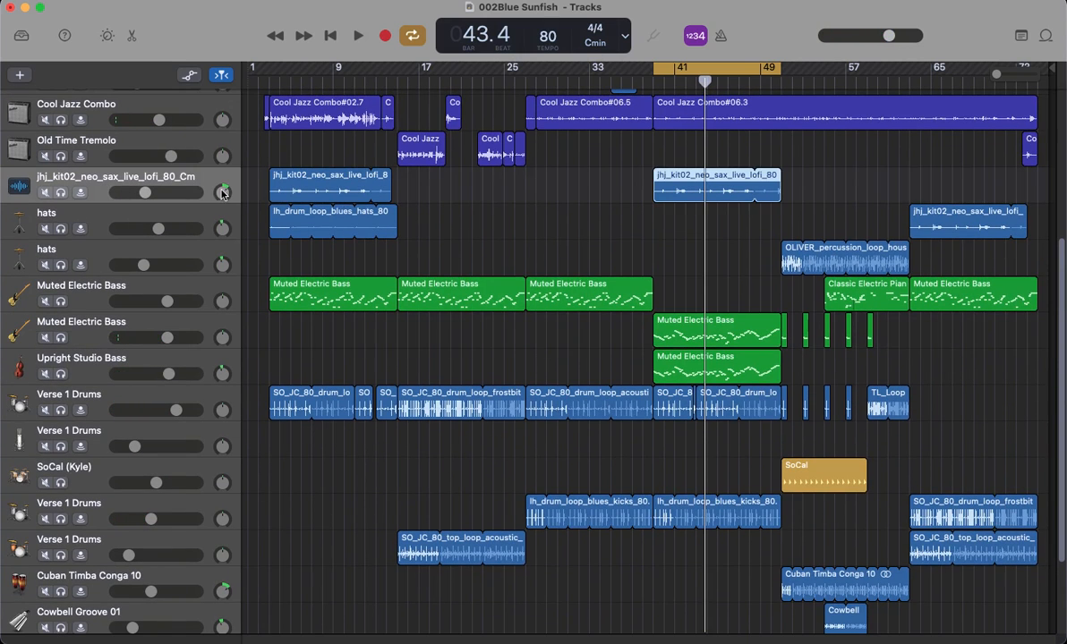
Step: Solo the Cool Jazz Combo track and play it from bar 3 with cycling turned off
drag(298, 80, 269, 81)
scroll(469, 269, up, 5)
click(100, 224)
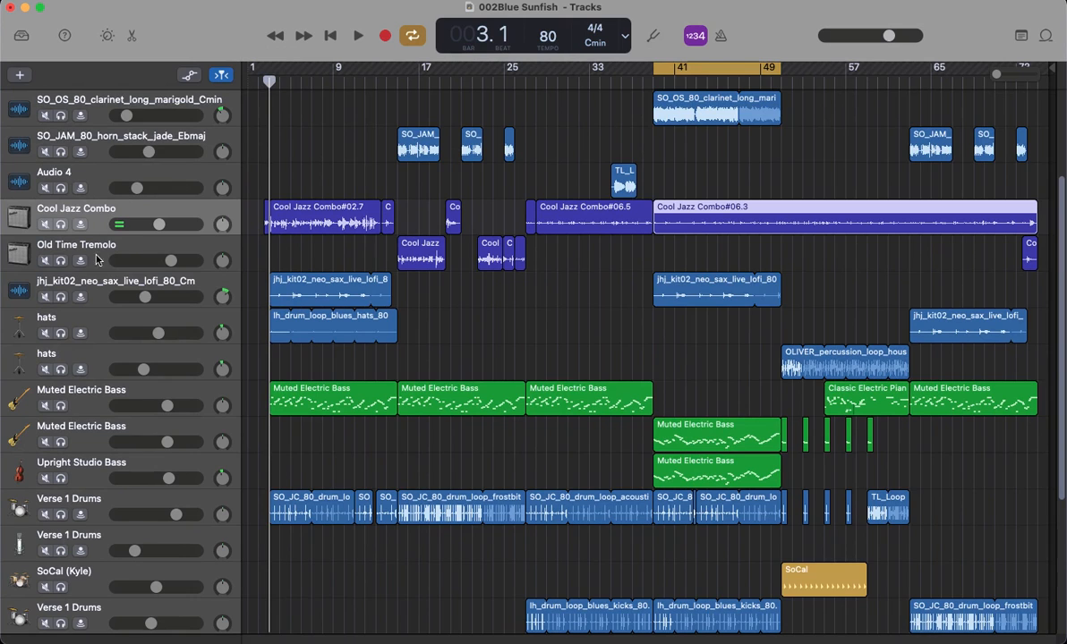
click(61, 223)
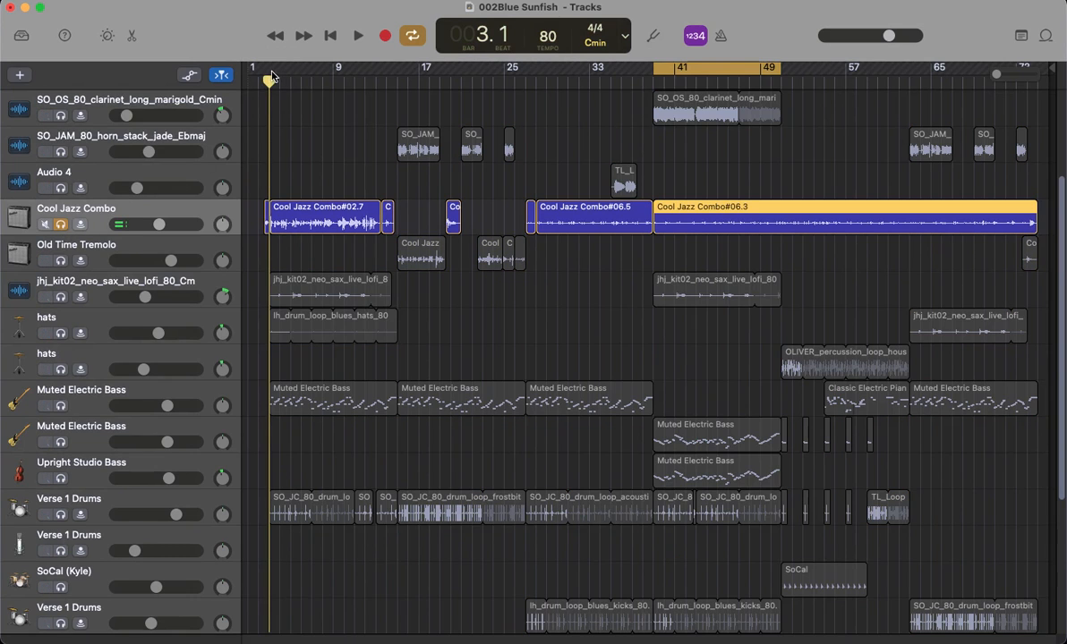
click(413, 35)
click(358, 35)
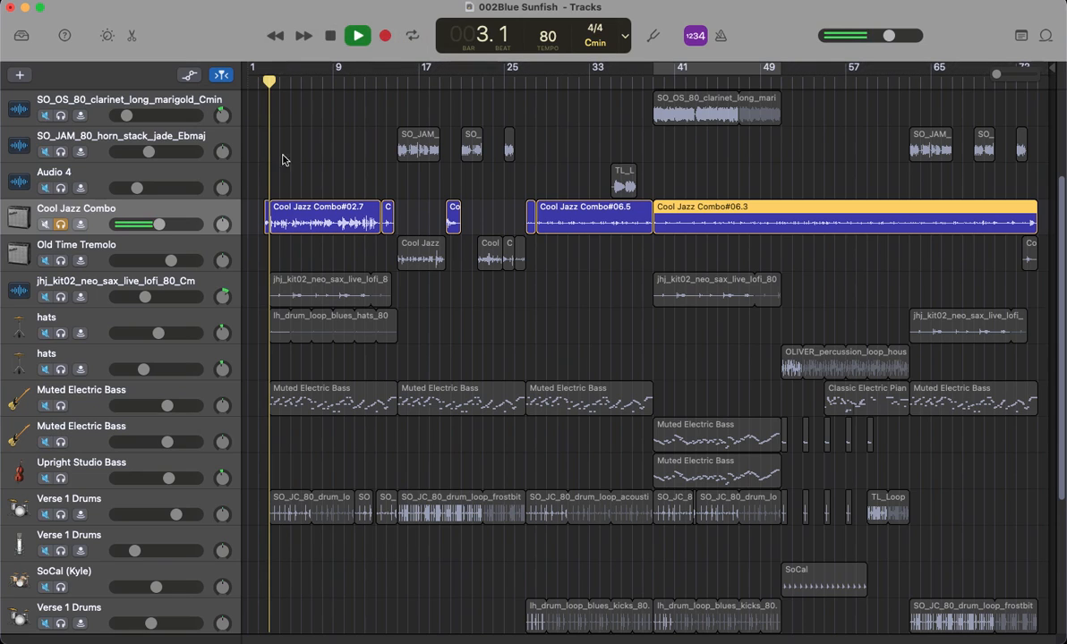
Step: Show the Cool Jazz Combo track's Smart Controls, stop playback, and inspect its Pedalboard plug-in
click(107, 34)
scroll(318, 367, down, 5)
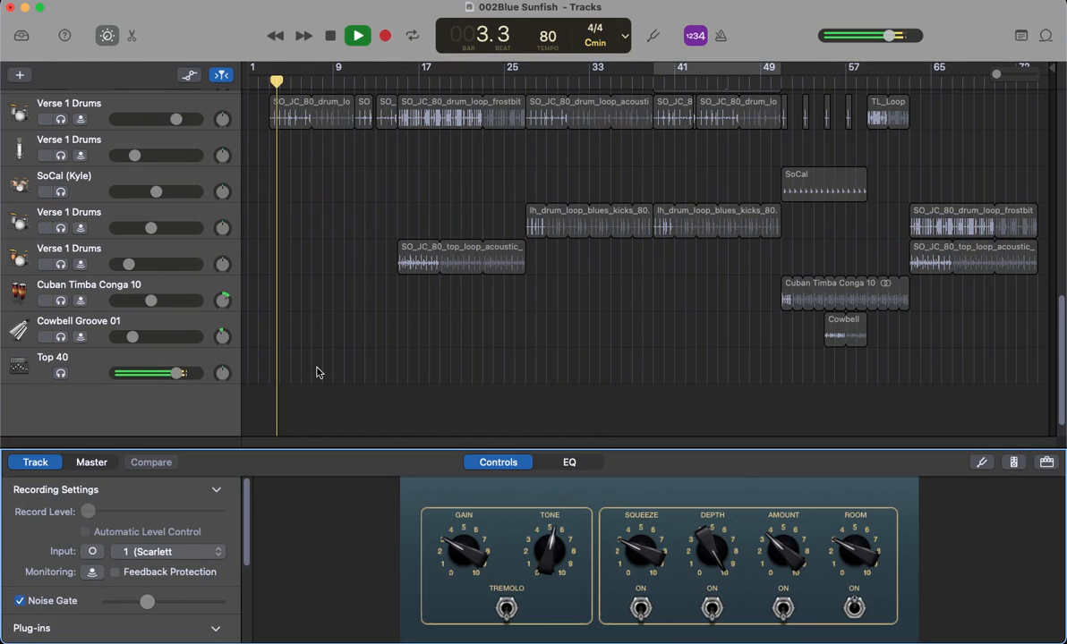
scroll(197, 573, down, 3)
scroll(200, 581, down, 4)
key(space)
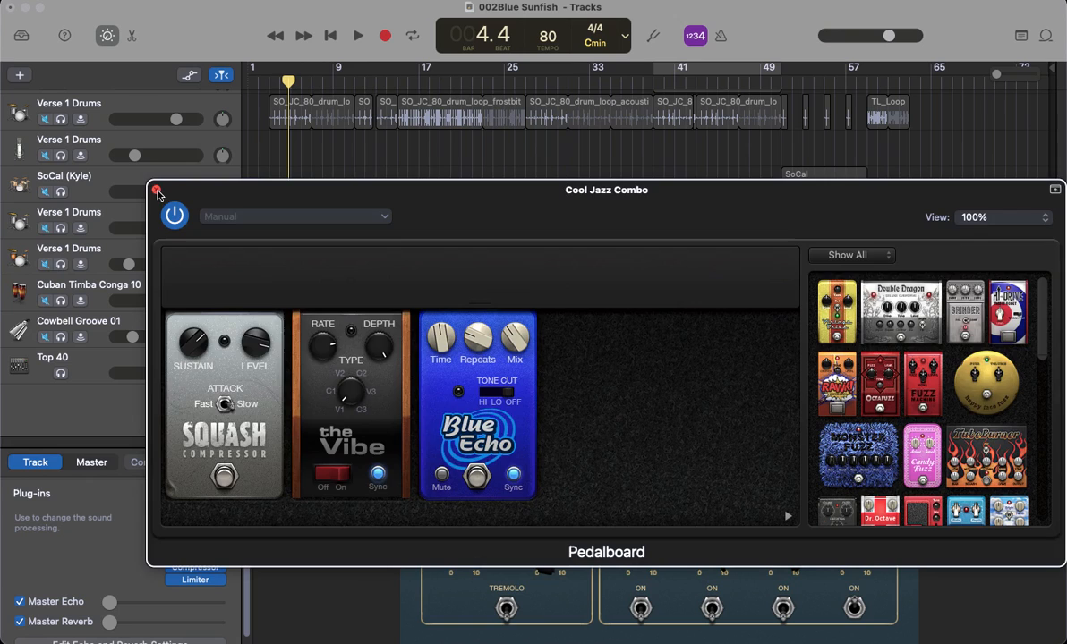
click(156, 190)
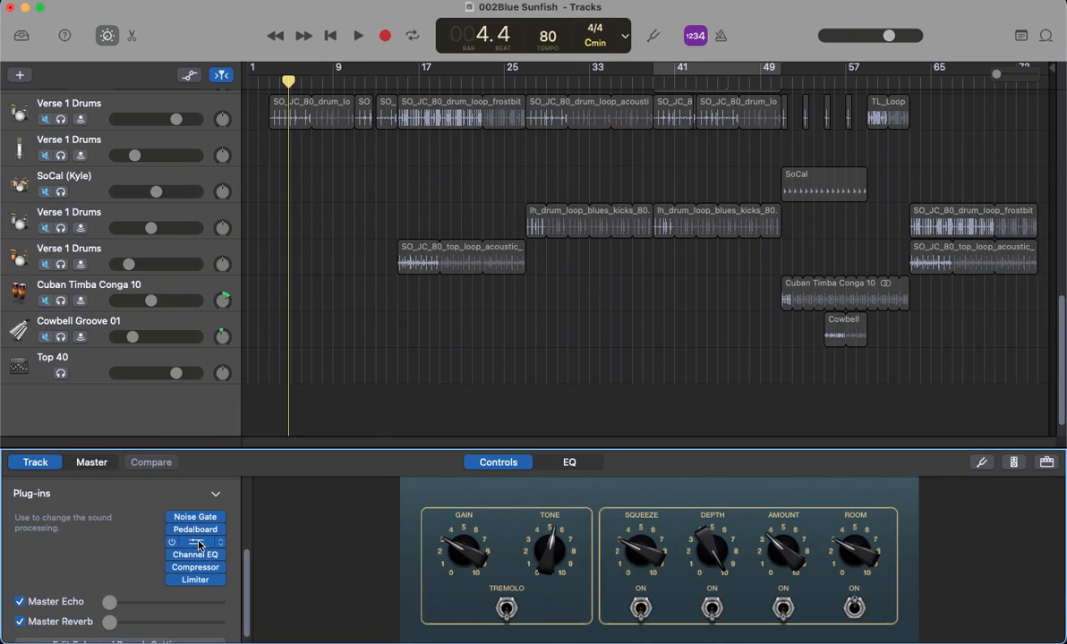
Step: Inspect the Amp Designer and Compressor plug-in settings of the Cool Jazz Combo track
click(199, 544)
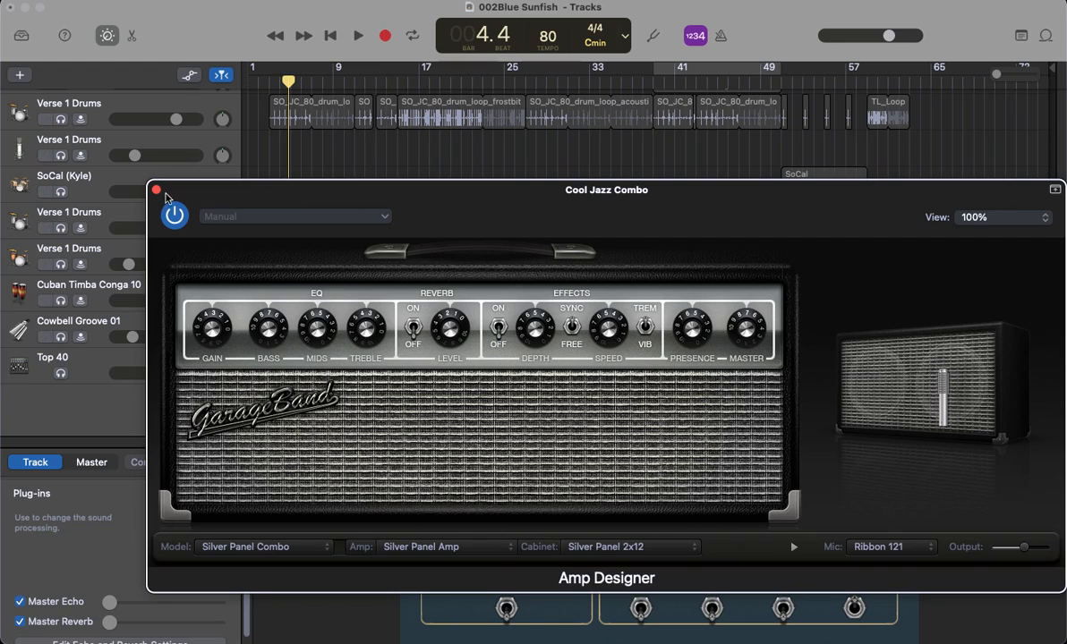
click(156, 192)
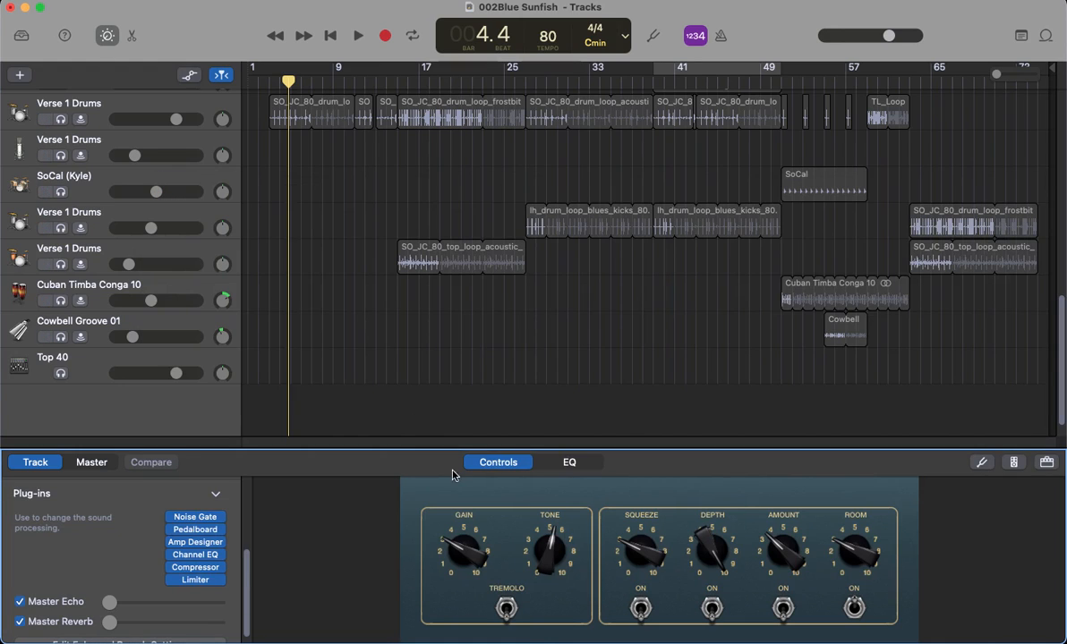
click(196, 569)
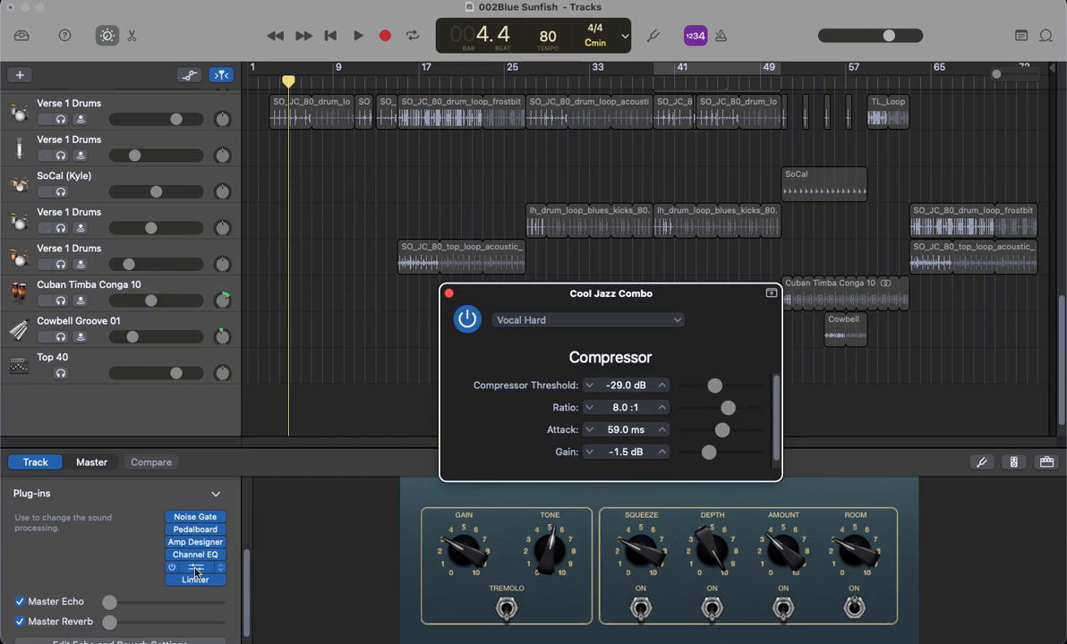
click(448, 294)
Step: Play the soloed Cool Jazz Combo track briefly, stop playback, and turn its solo off
scroll(235, 278, up, 5)
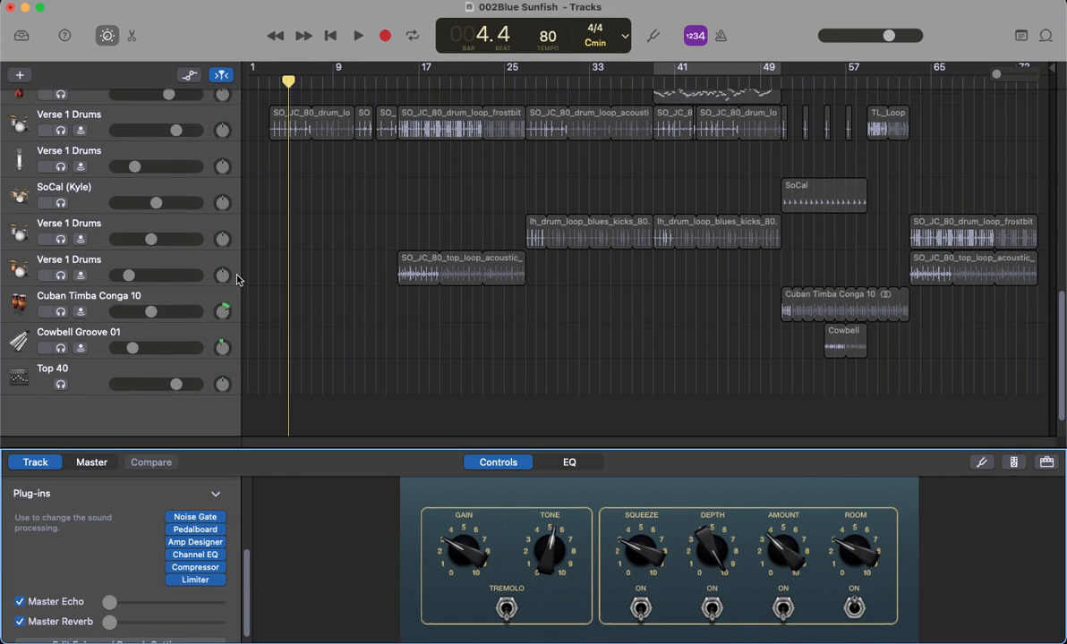
scroll(251, 283, up, 5)
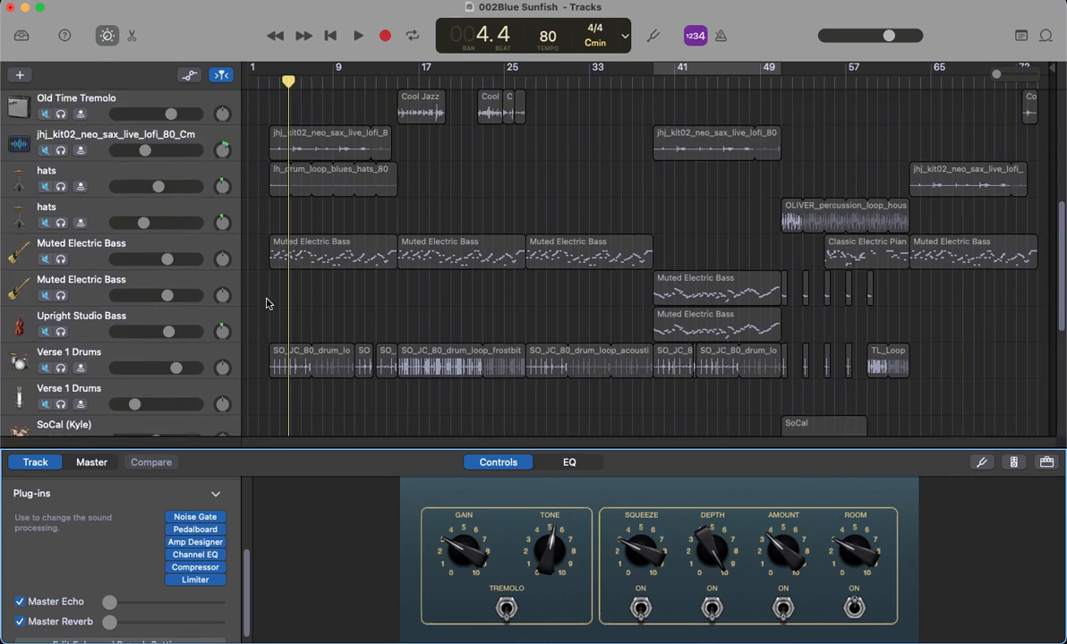
key(space)
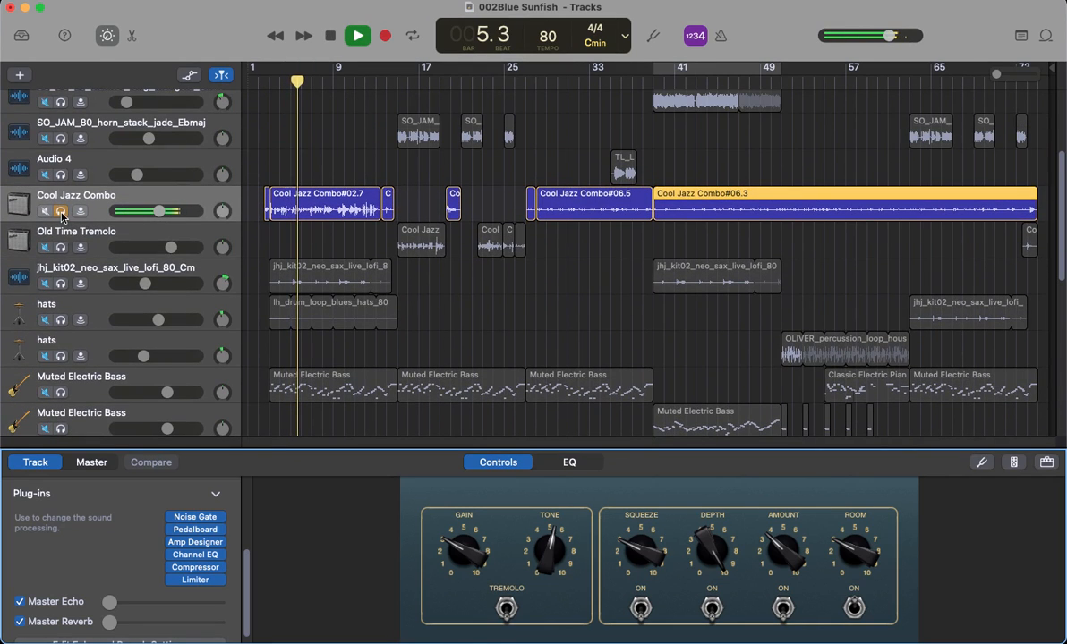
key(space)
click(61, 211)
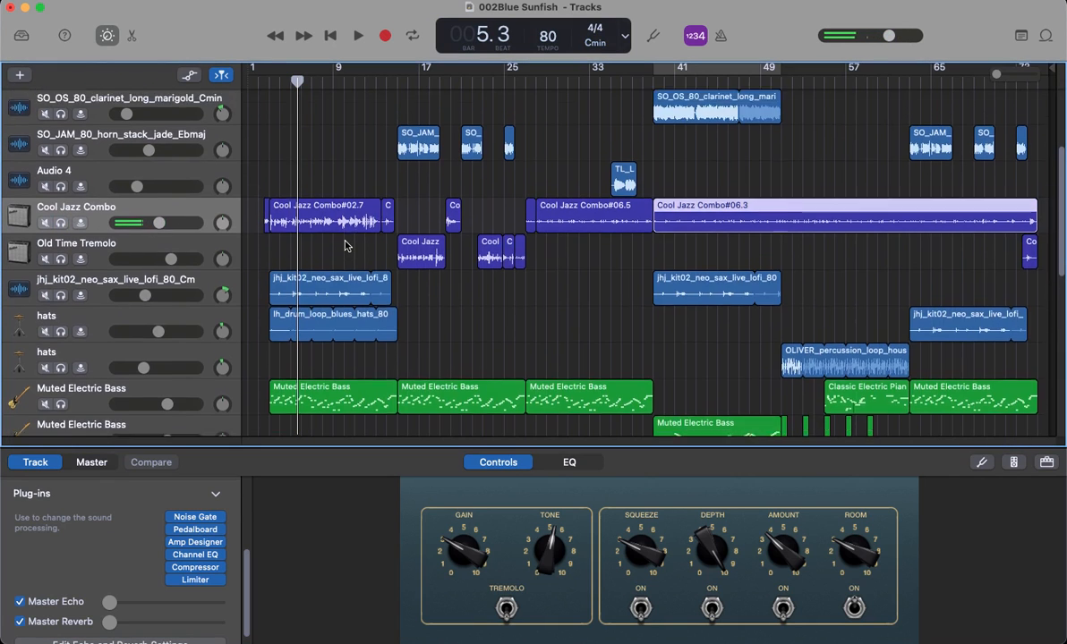
Step: Set a cycle range from bar 27 to bar 39, over the Lighter Shade Organ region
scroll(379, 224, up, 3)
drag(409, 85, 398, 85)
scroll(486, 121, up, 2)
drag(513, 85, 652, 72)
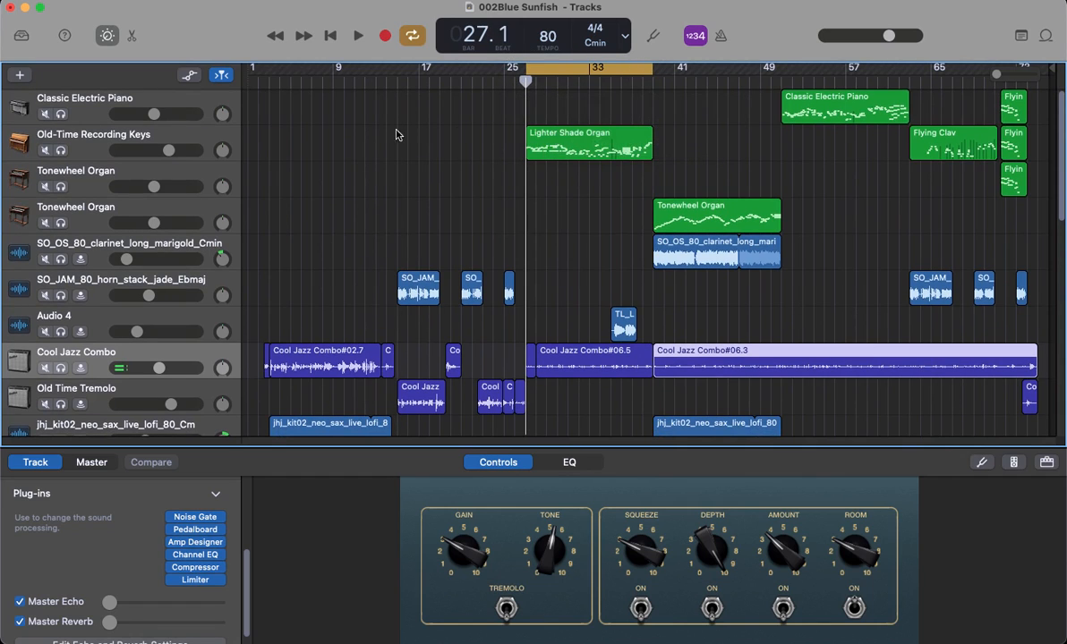
Step: Solo the Old-Time Recording Keys track, start playback with the track selected, and hide the Smart Controls
click(60, 150)
key(space)
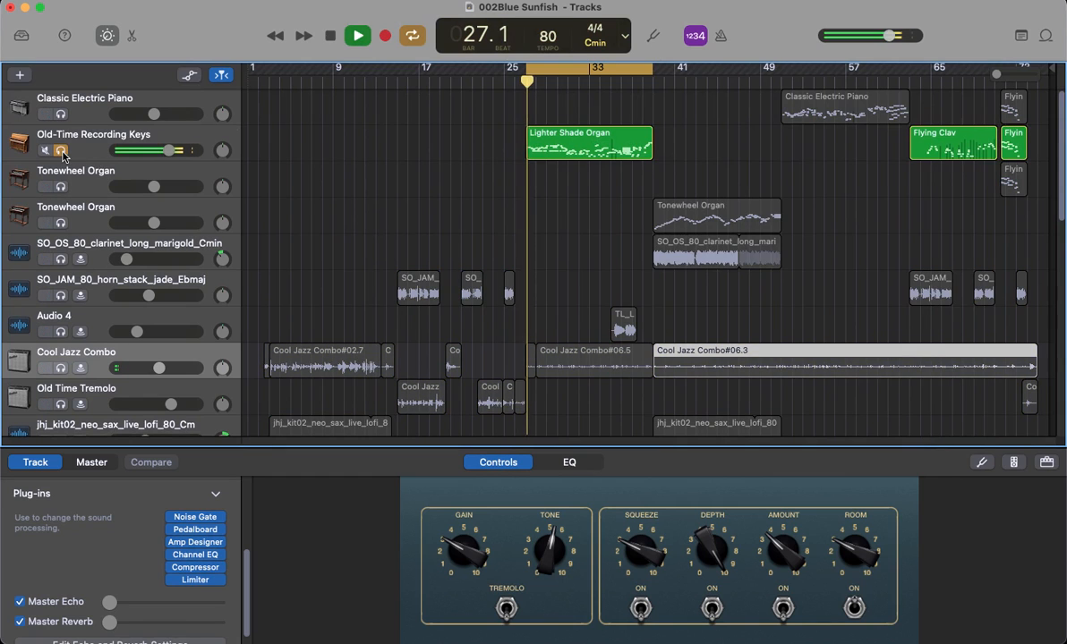
click(86, 150)
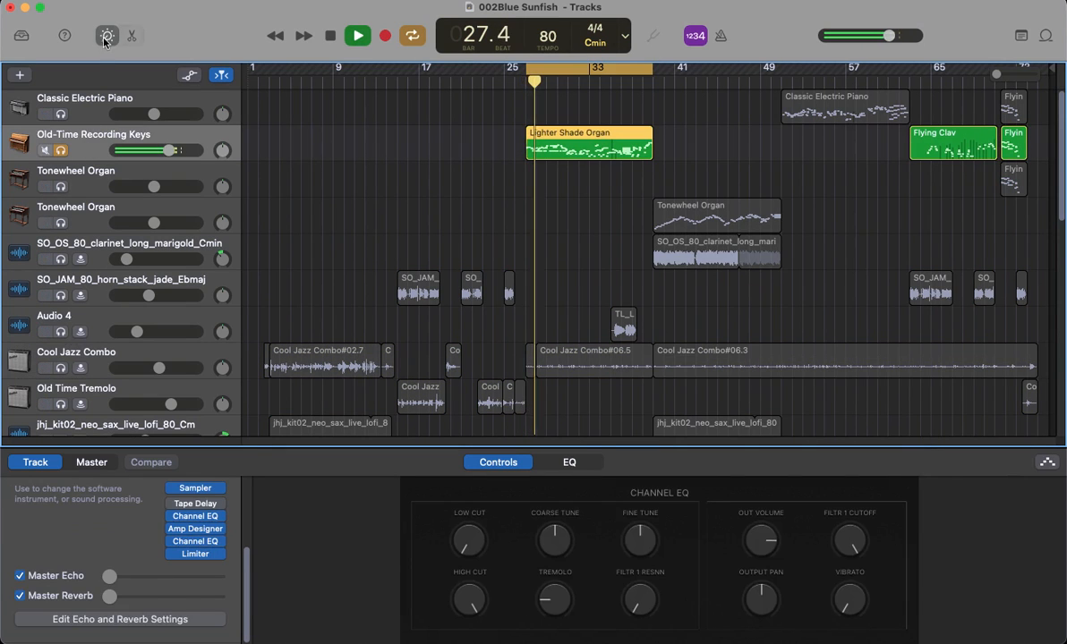
key(b)
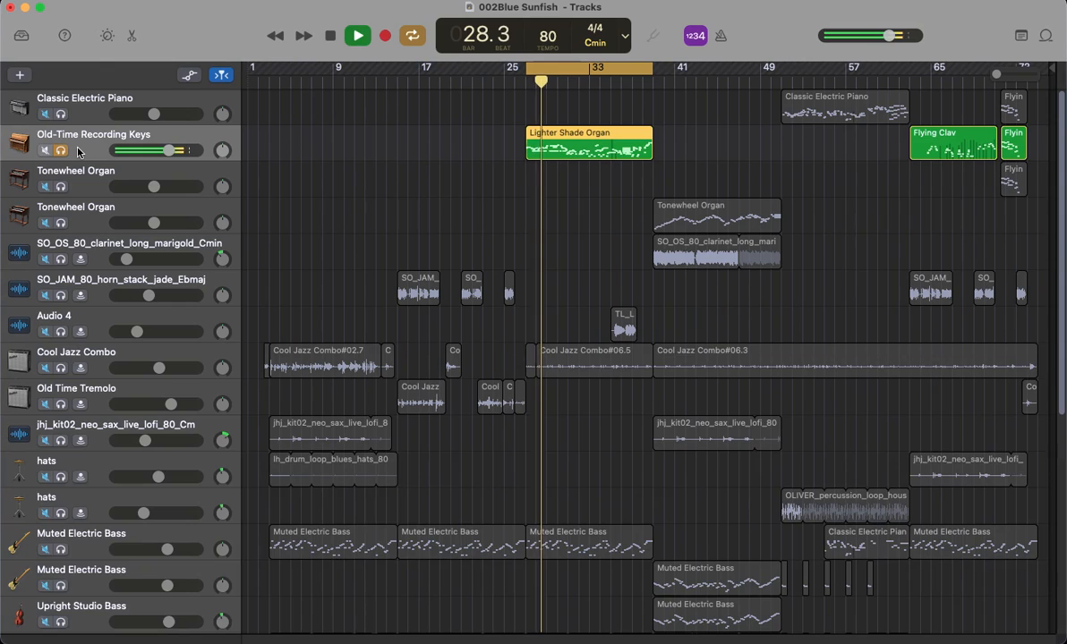
Step: Restart playback of the soloed Old-Time Recording Keys track, stop it, and turn its solo off
key(space)
key(space)
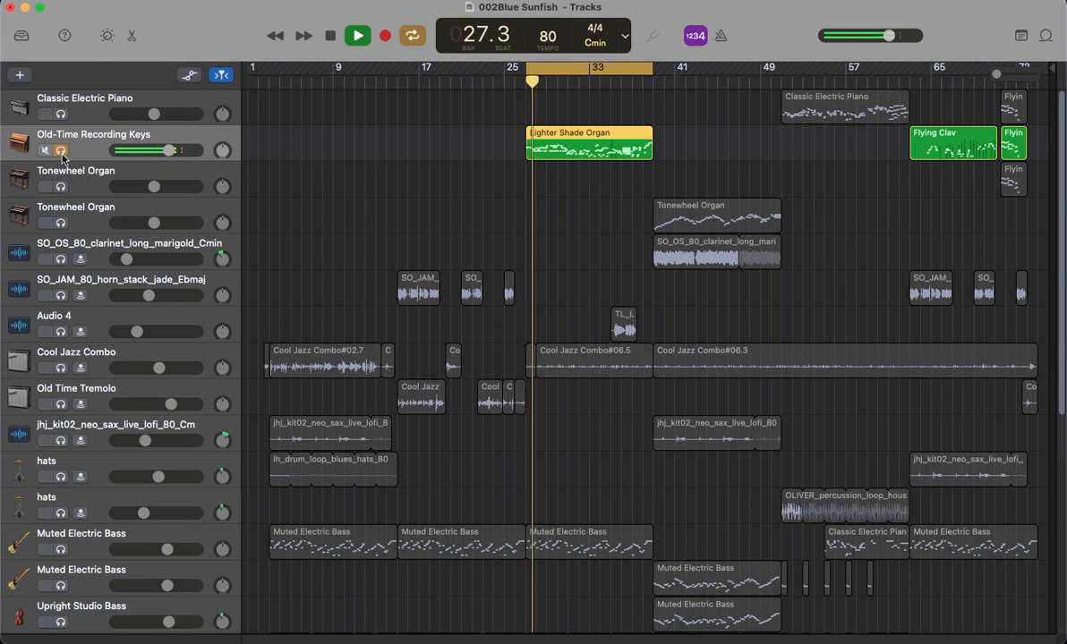
key(space)
click(61, 150)
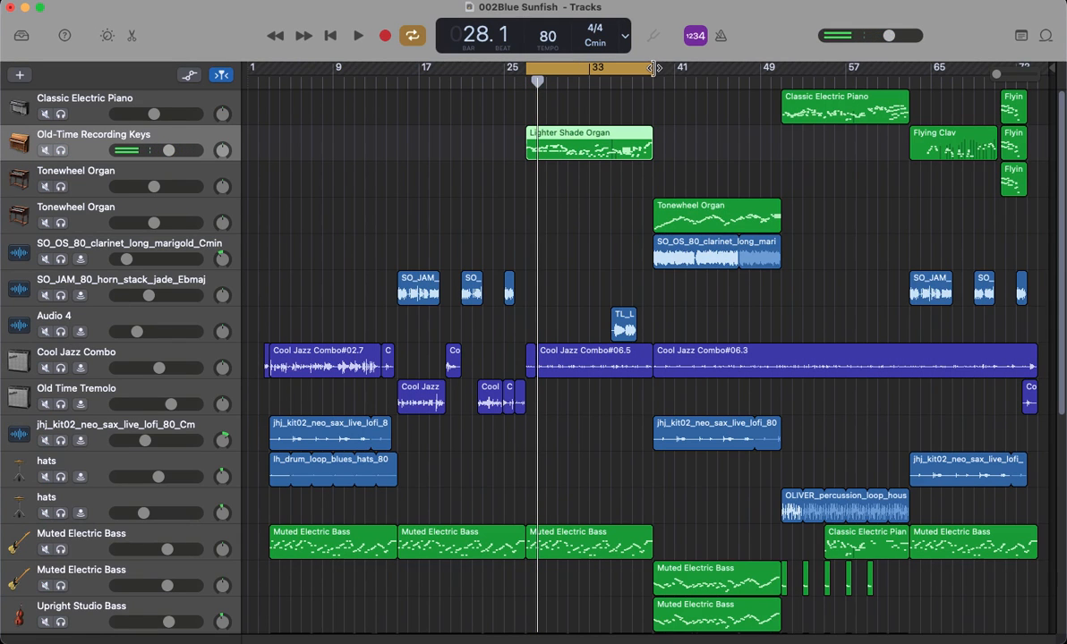
Step: Set the cycle range from bar 39 to bar 51, select the lower Tonewheel Organ track, and play the section
drag(657, 72, 768, 66)
click(83, 215)
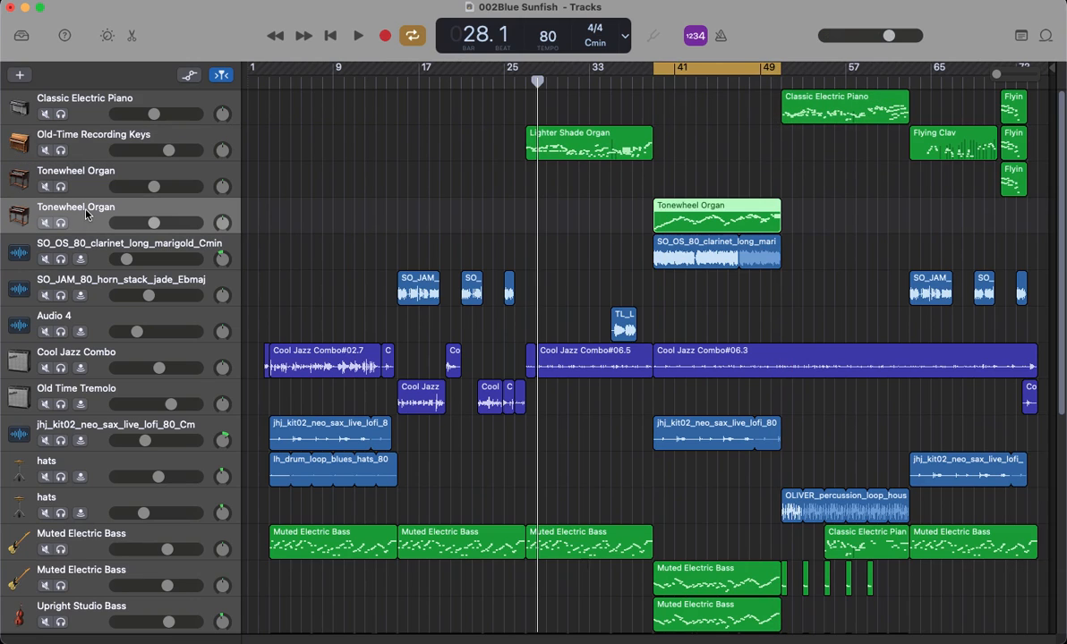
key(space)
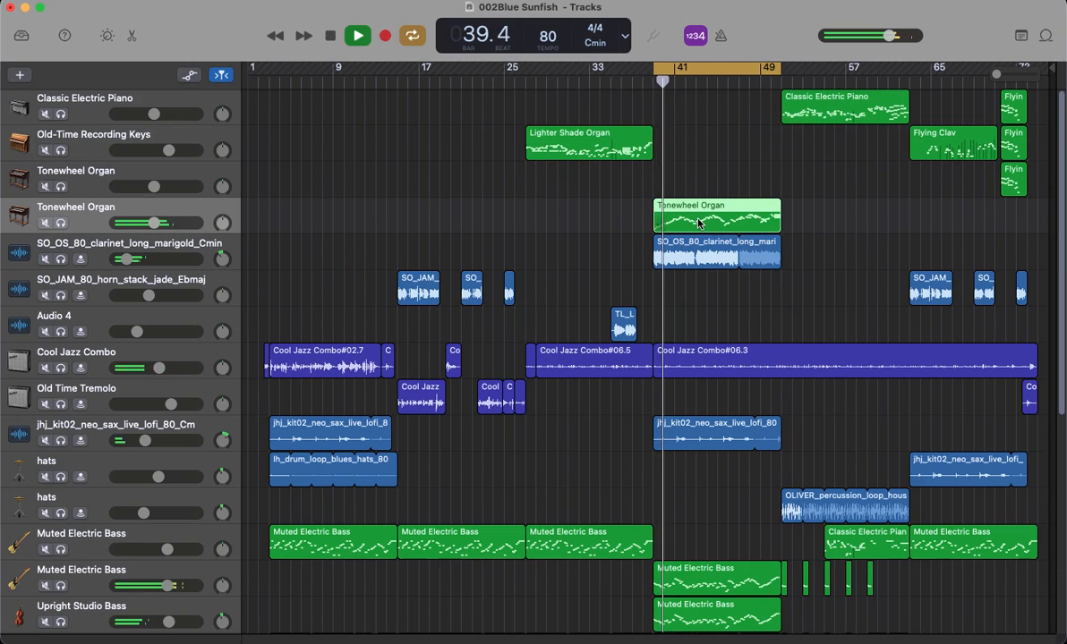
Step: Audition the lower Tonewheel Organ track in solo, turn its solo off, and stop playback
click(61, 224)
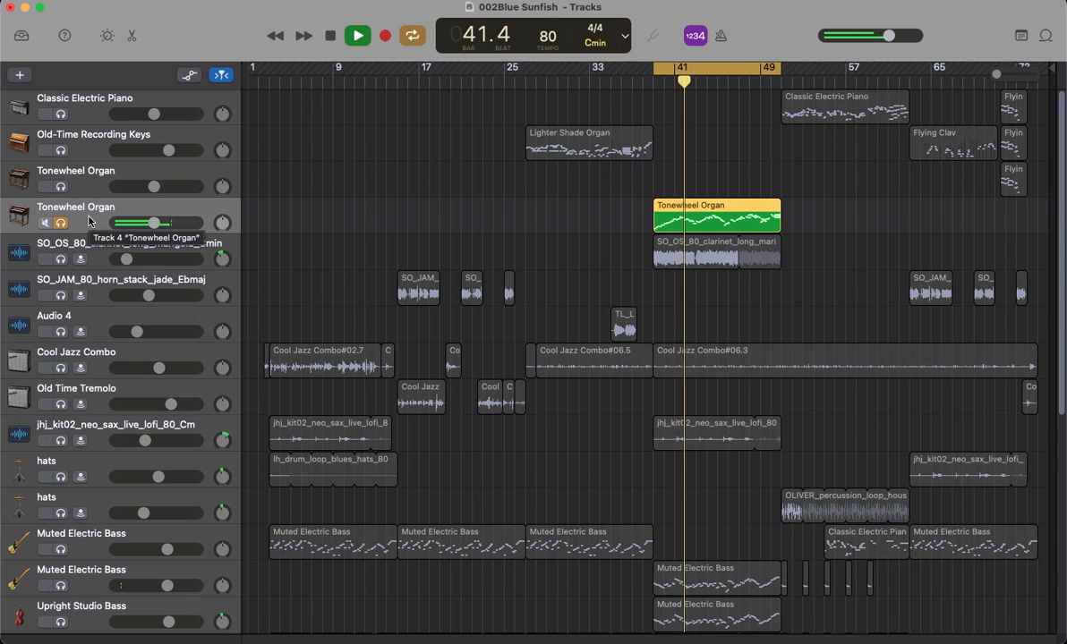
click(62, 224)
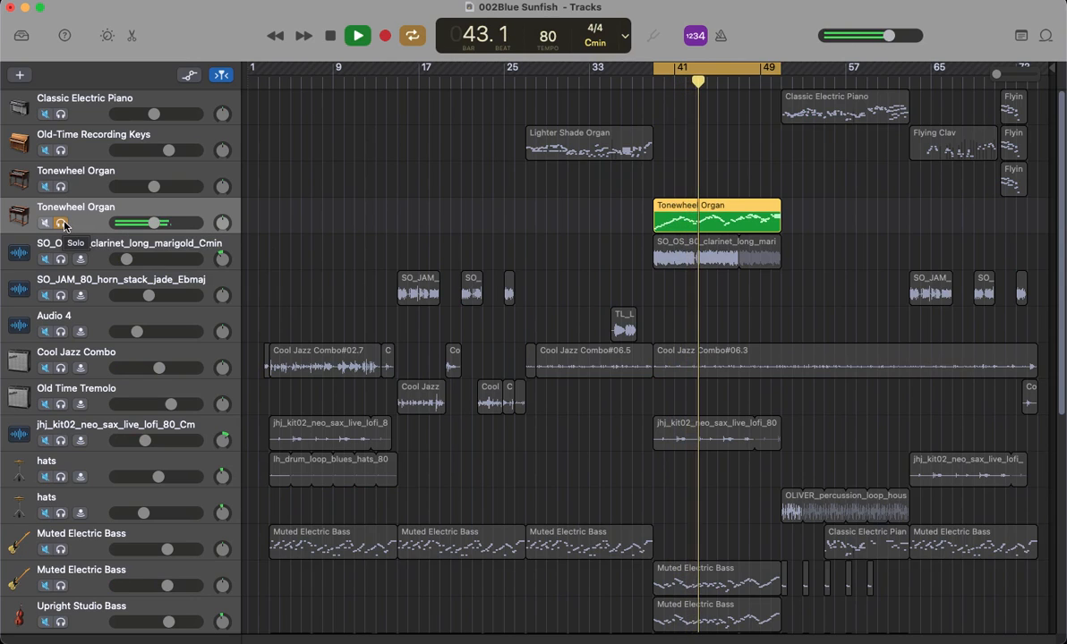
click(61, 223)
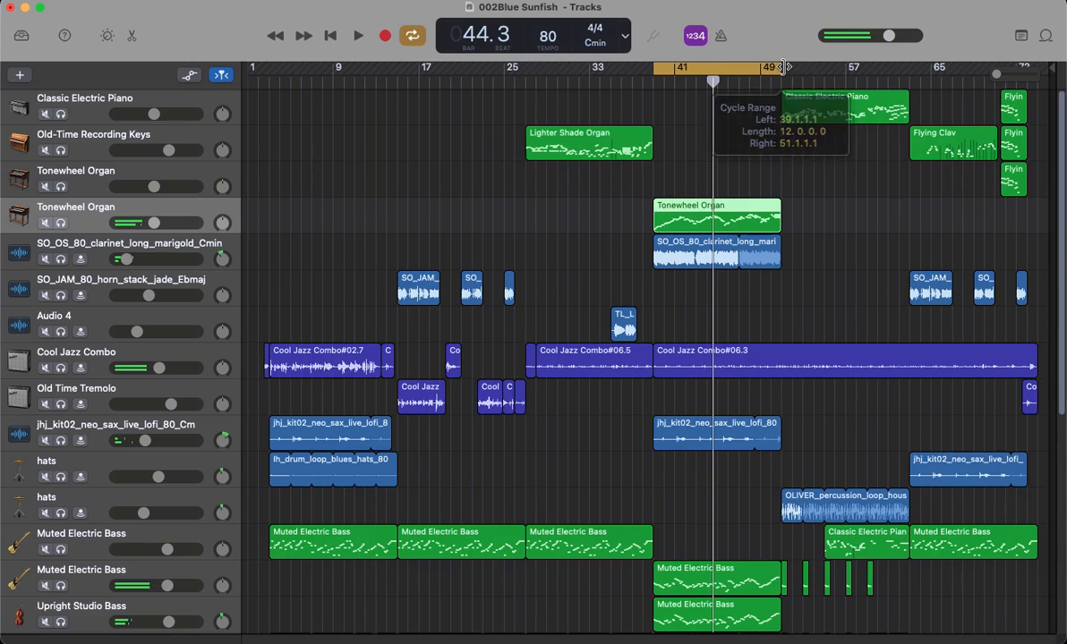
Step: Set the cycle range from bar 51 to bar 63, over the Classic Electric Piano region
click(414, 36)
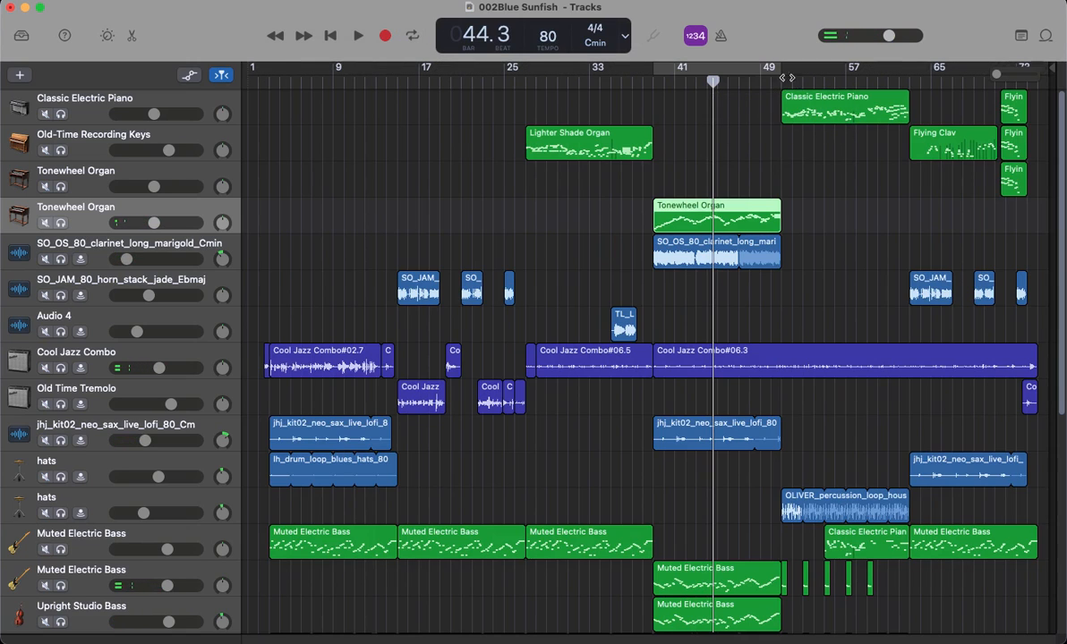
drag(784, 75, 910, 86)
Step: Solo the Classic Electric Piano track, play the cycled section, stop playback, and turn the solo off
click(83, 107)
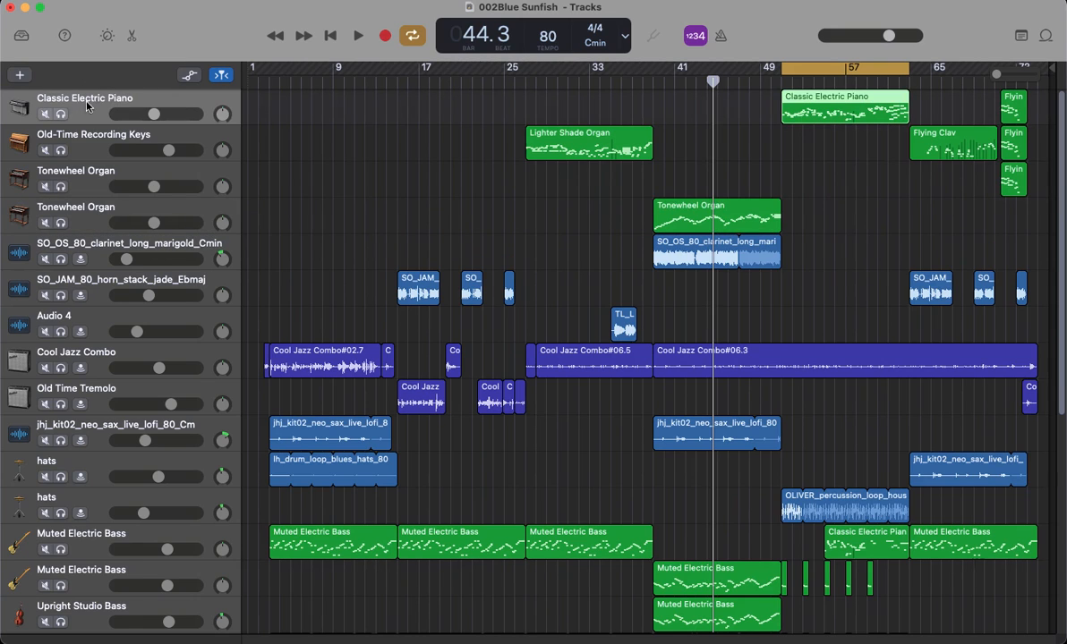
click(63, 116)
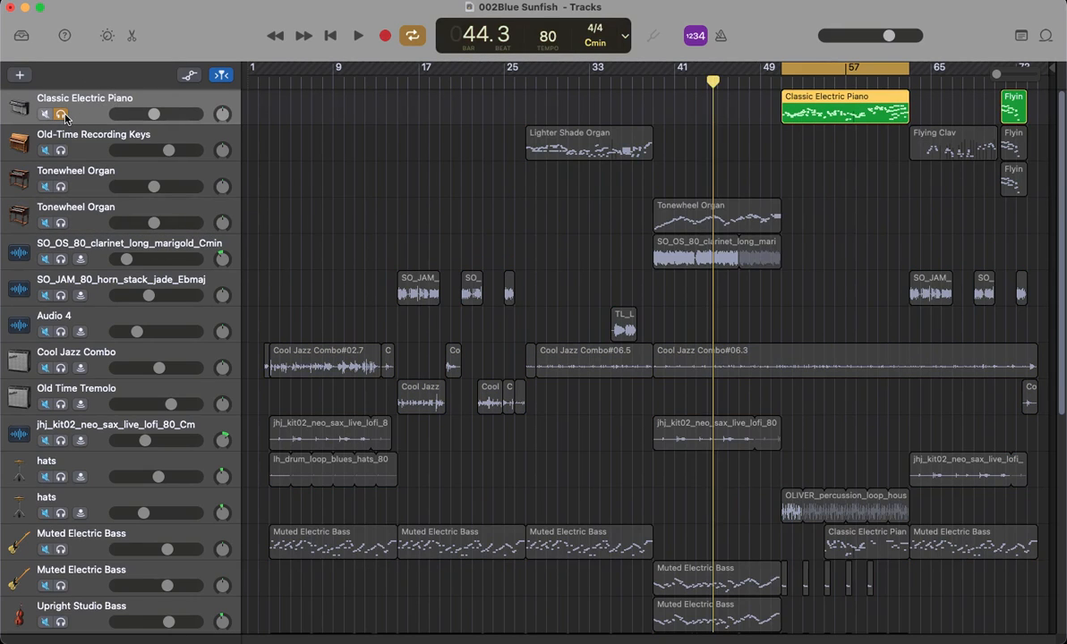
key(space)
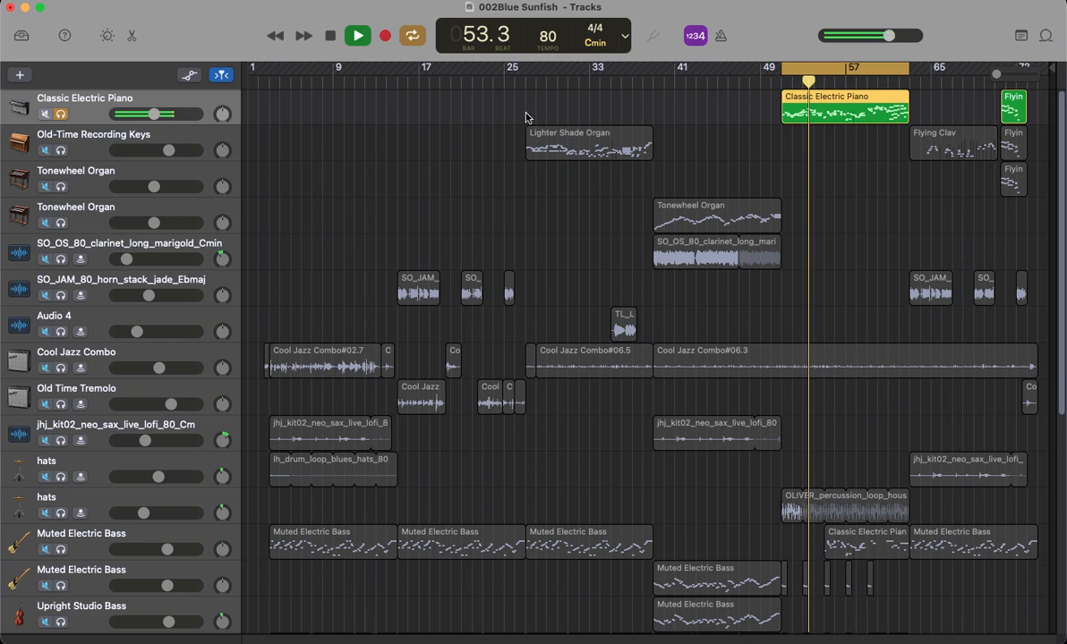
key(space)
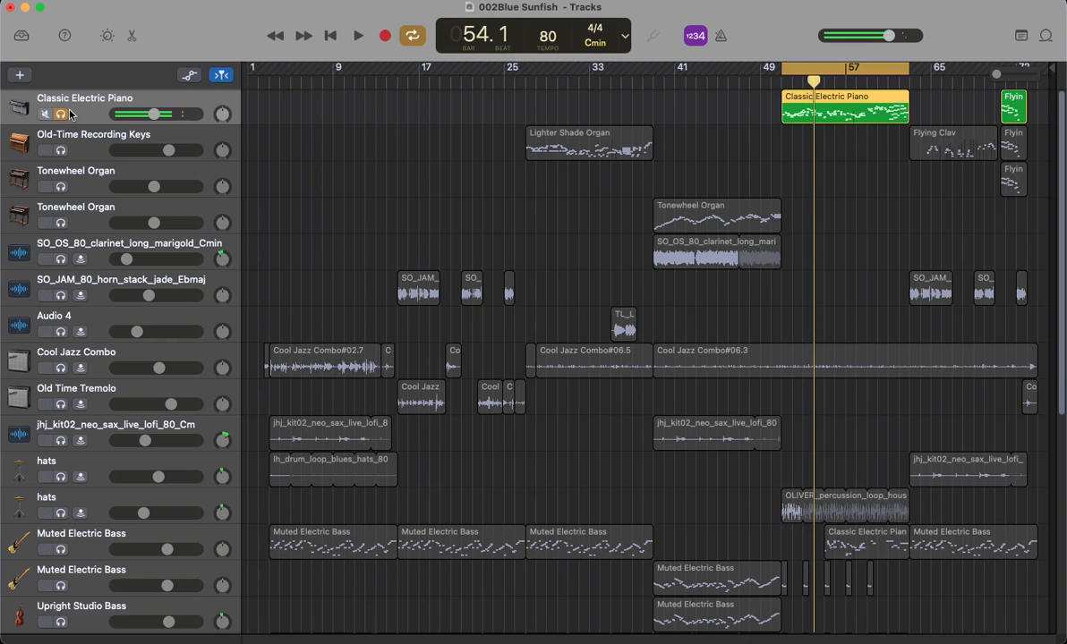
click(61, 115)
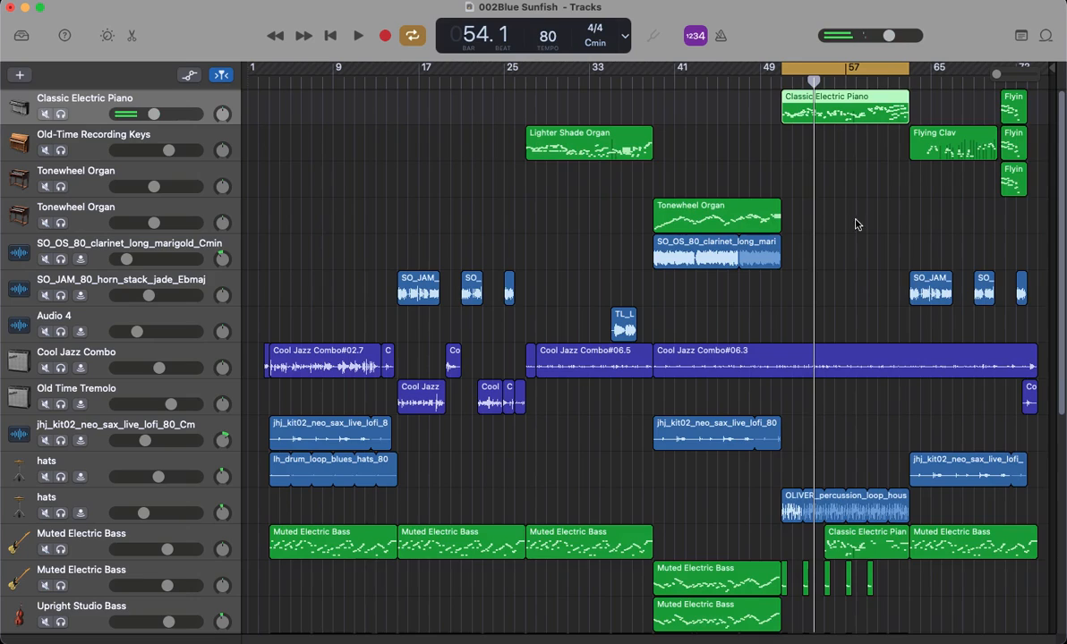
Step: Select the upper Muted Electric Bass track, solo it briefly, turn the solo off, and look over the surrounding tracks
scroll(839, 220, down, 5)
scroll(609, 327, down, 4)
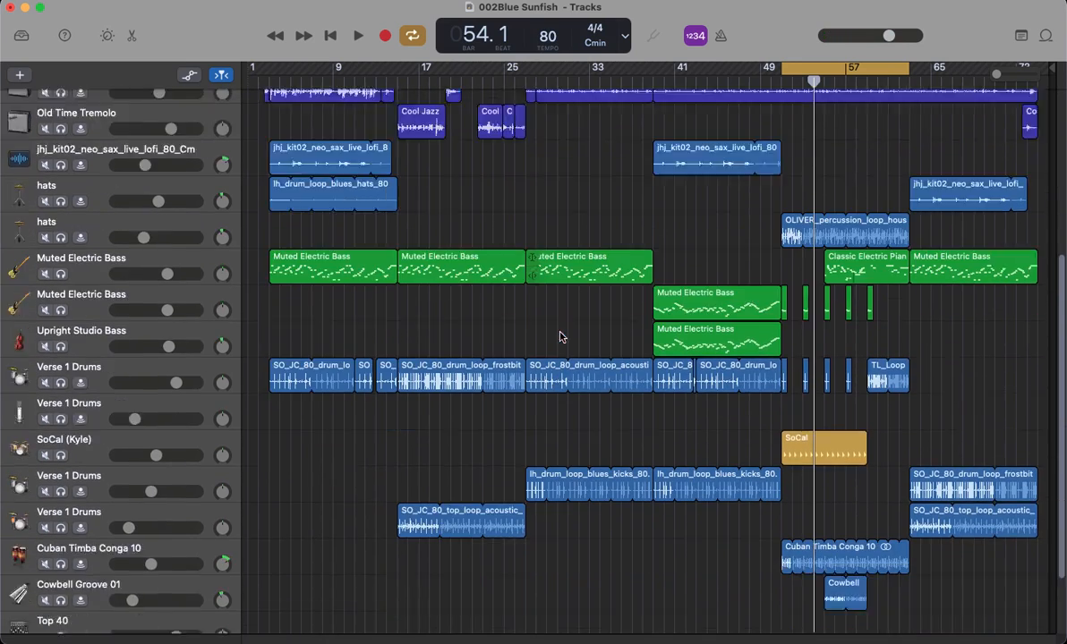
scroll(93, 384, up, 1)
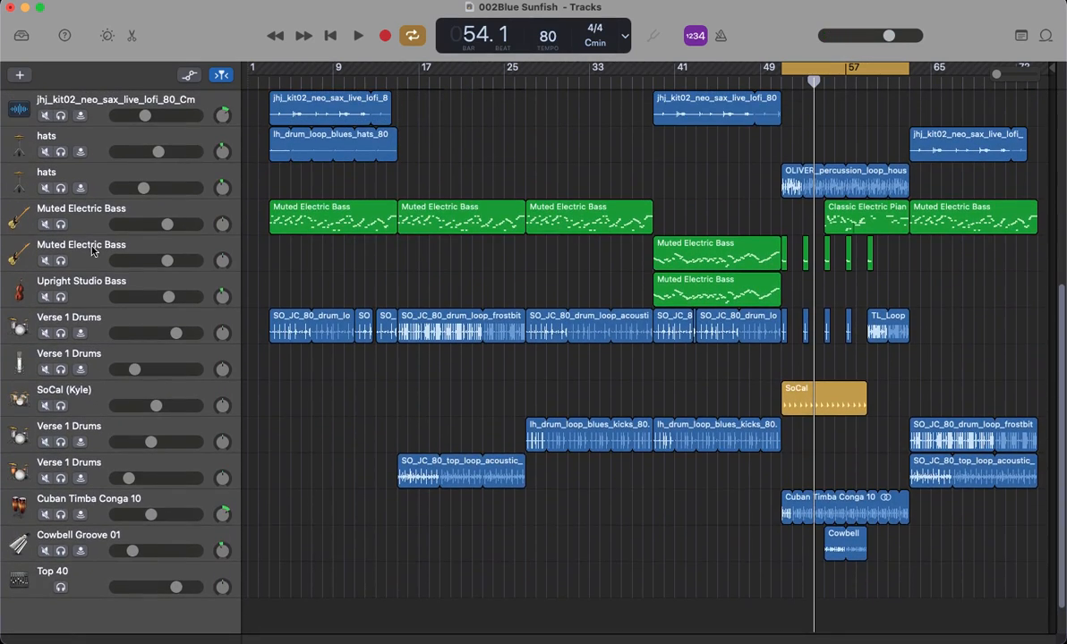
click(85, 223)
click(61, 224)
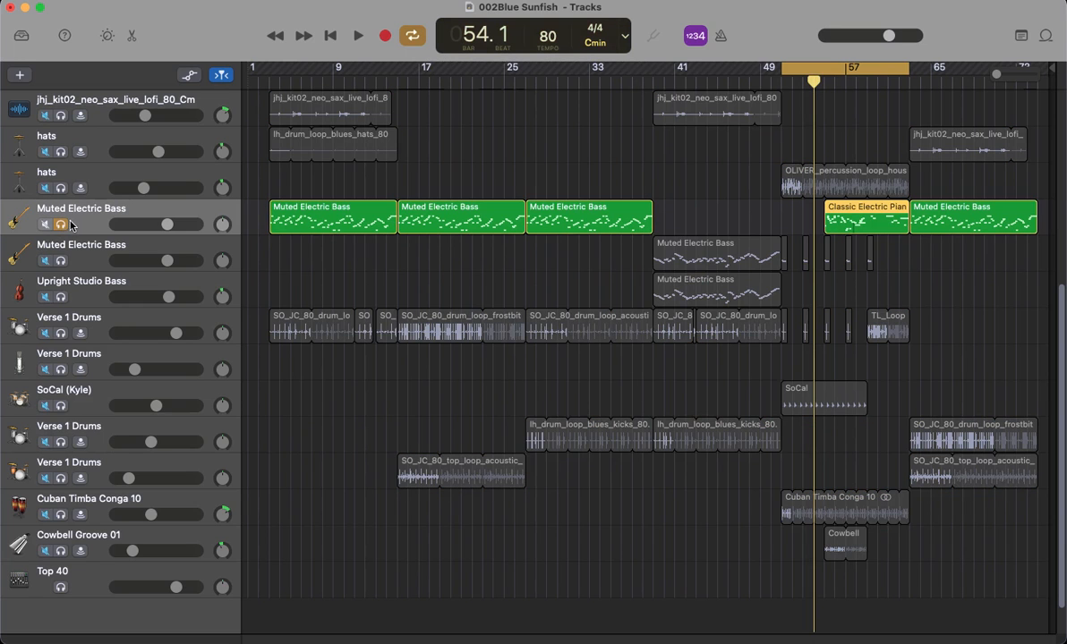
click(61, 223)
scroll(114, 238, up, 8)
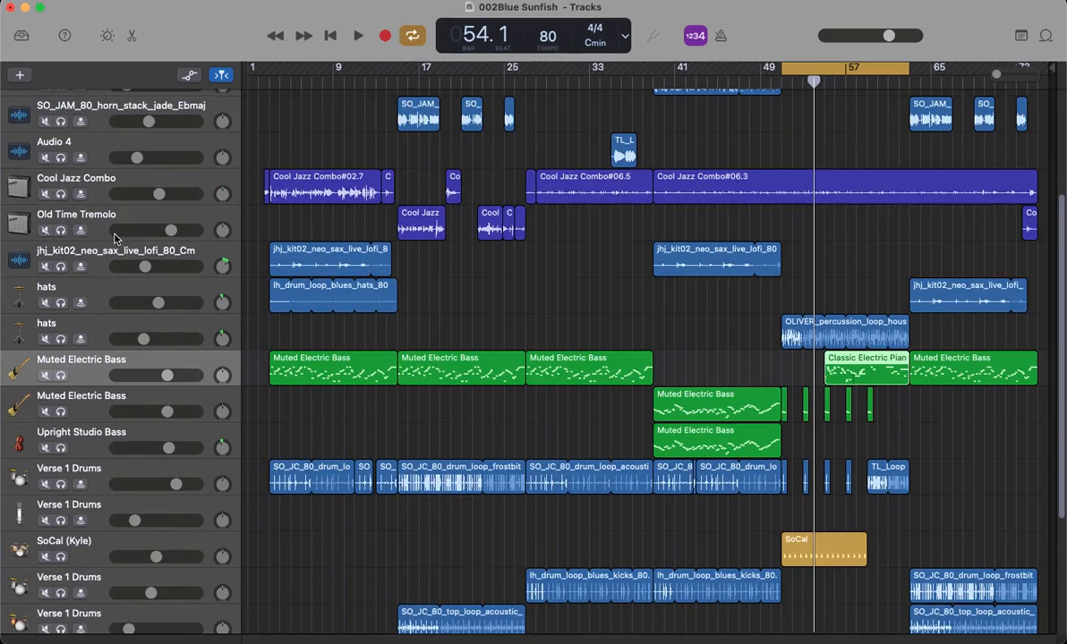
scroll(454, 358, down, 10)
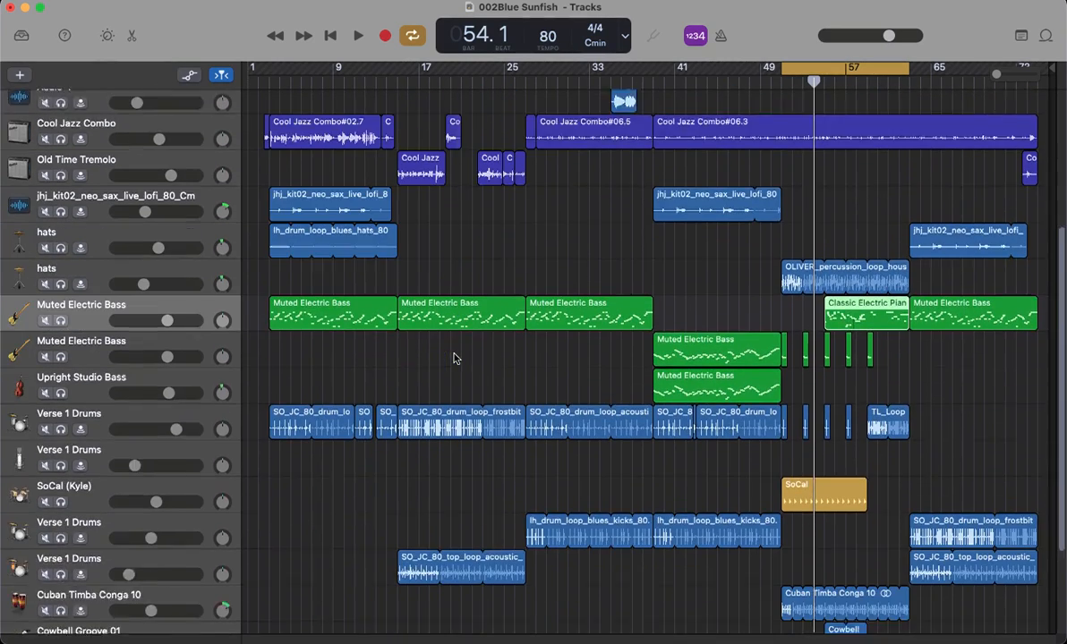